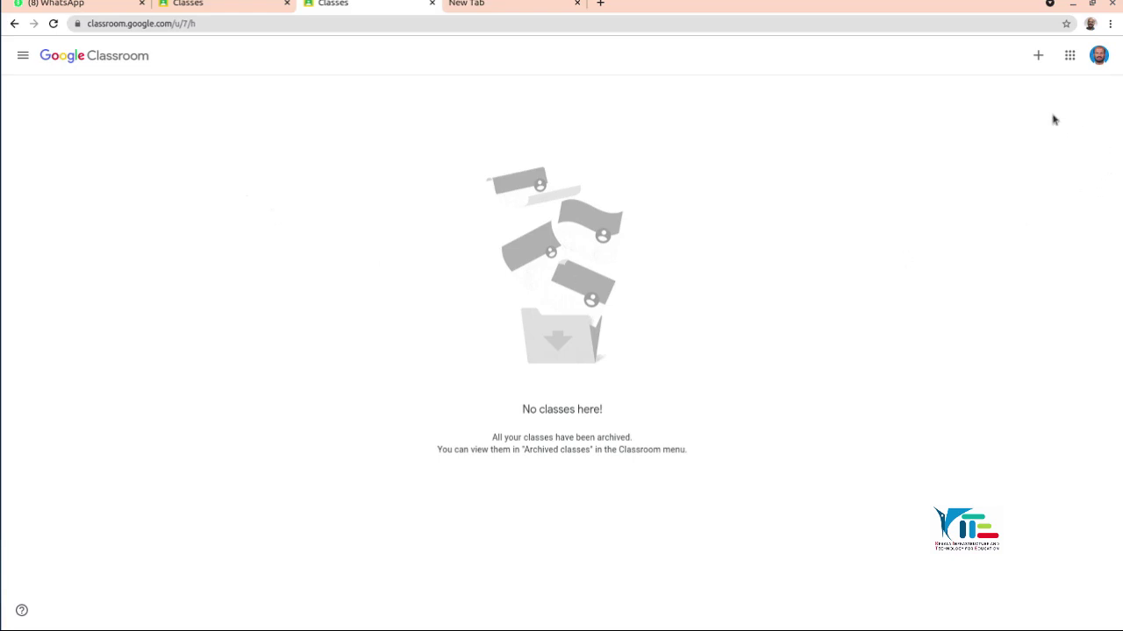
Step: Open the + menu on the empty Classes page to create or join a class
left_click(1039, 56)
Step: Choose Create class, check the other Classes tab, and put the cursor in Class name
left_click(1005, 102)
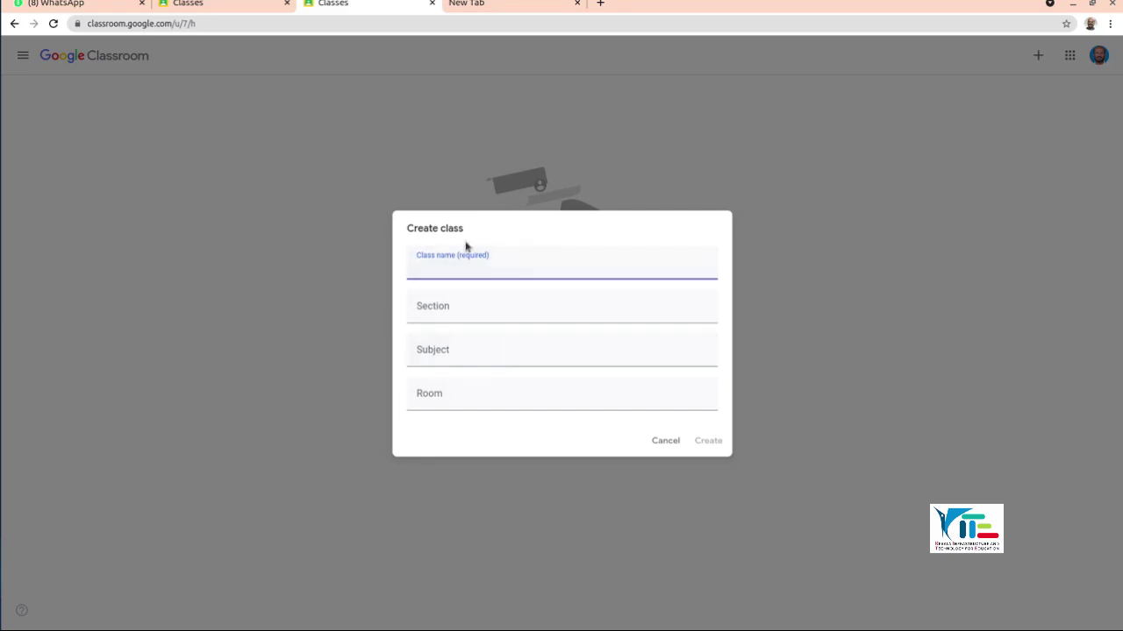
left_click(225, 6)
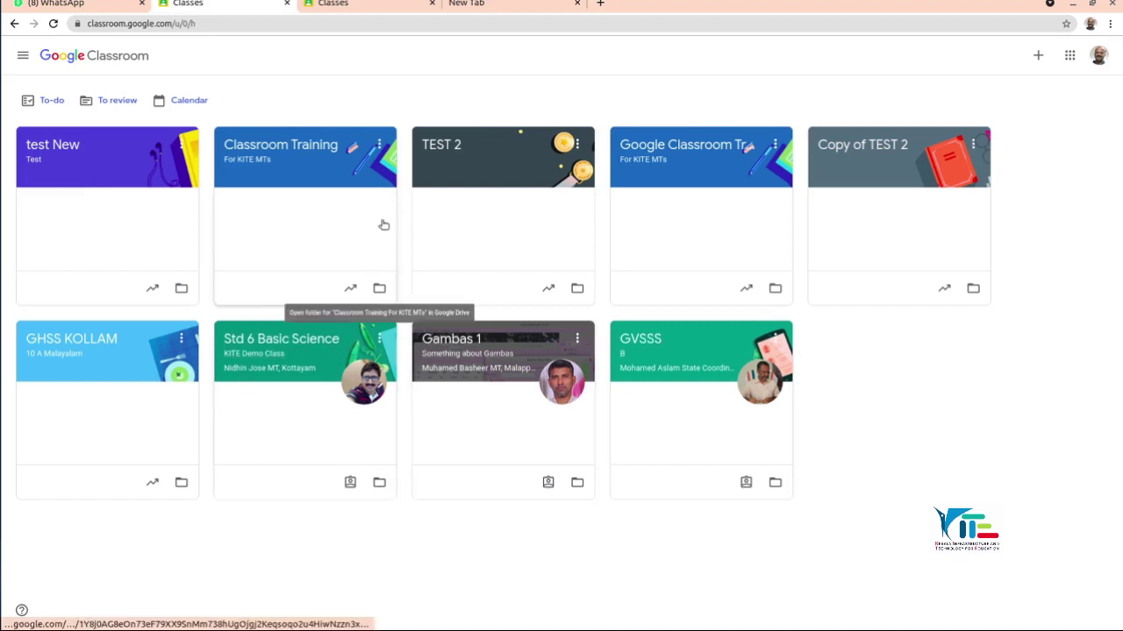
left_click(356, 5)
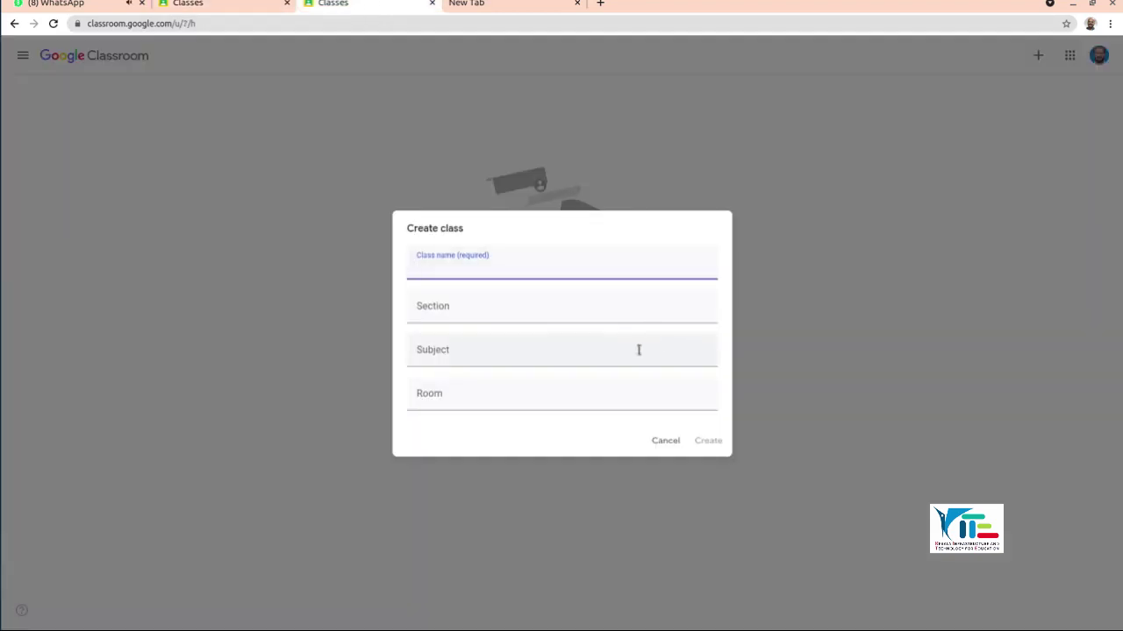
left_click(446, 271)
Step: Enter class name 'XA - MALAYALAM' and section 'GHSS TIRURANGADI' in the Create class dialog
type("XA-")
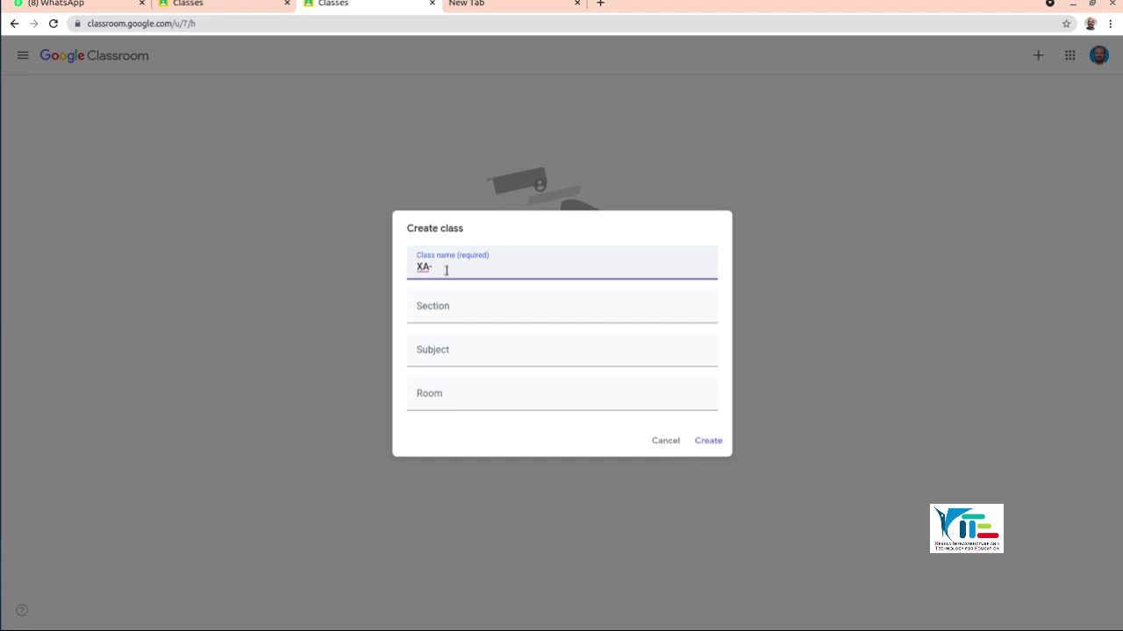
key("BackSpace")
type("- Ma")
type("ALAYALA")
type("M")
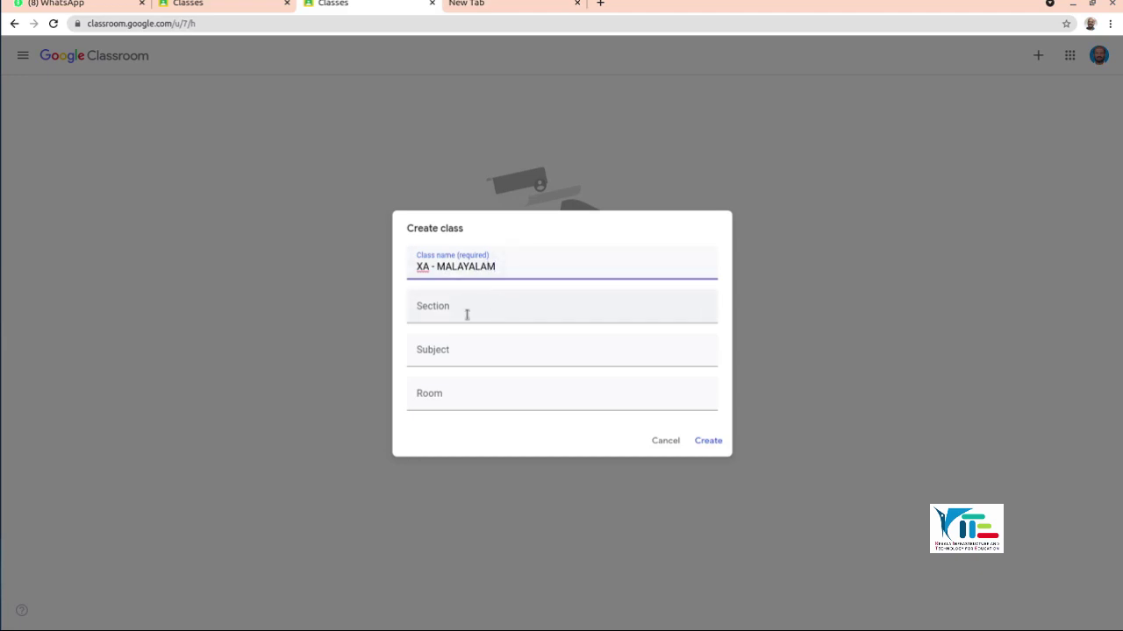
left_click(467, 312)
type("ghdf")
key("BackSpace")
key("BackSpace")
key("BackSpace")
key("BackSpace")
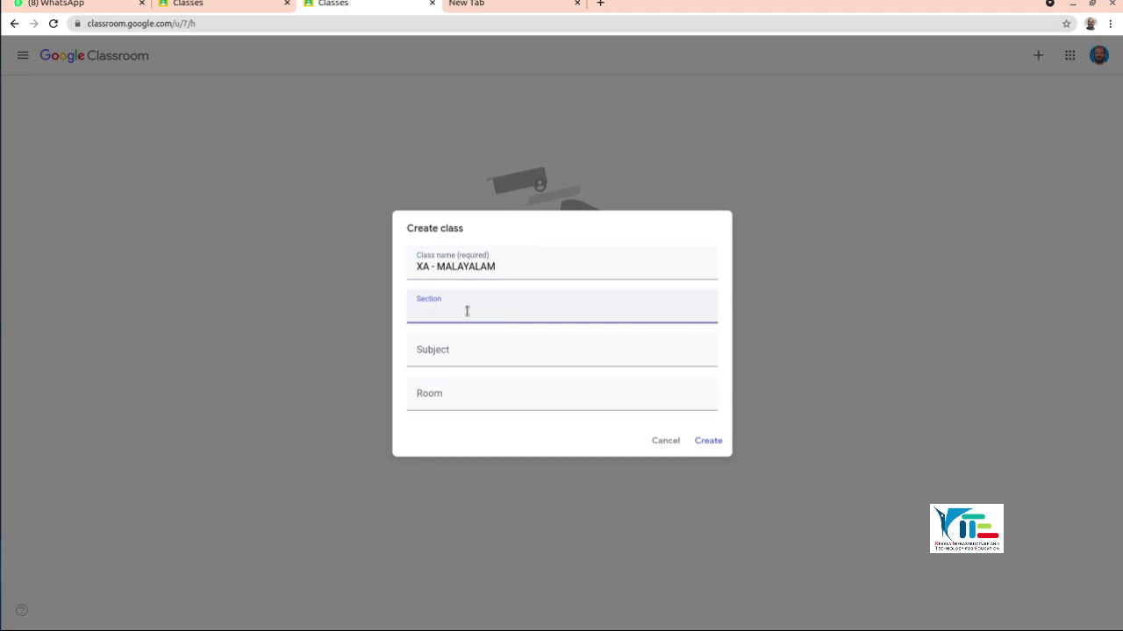
type("GHSS TIRURANGADI")
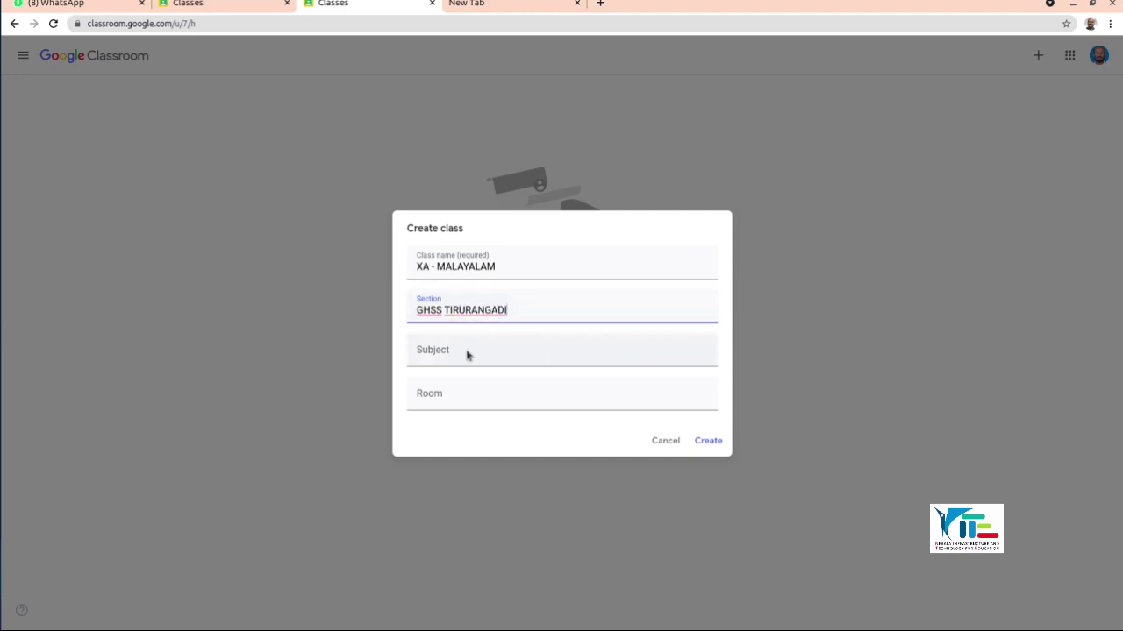
Step: Pick Malayalam as the subject from suggestions and create the class
left_click(467, 351)
type("M")
key("BackSpace")
type("Ma")
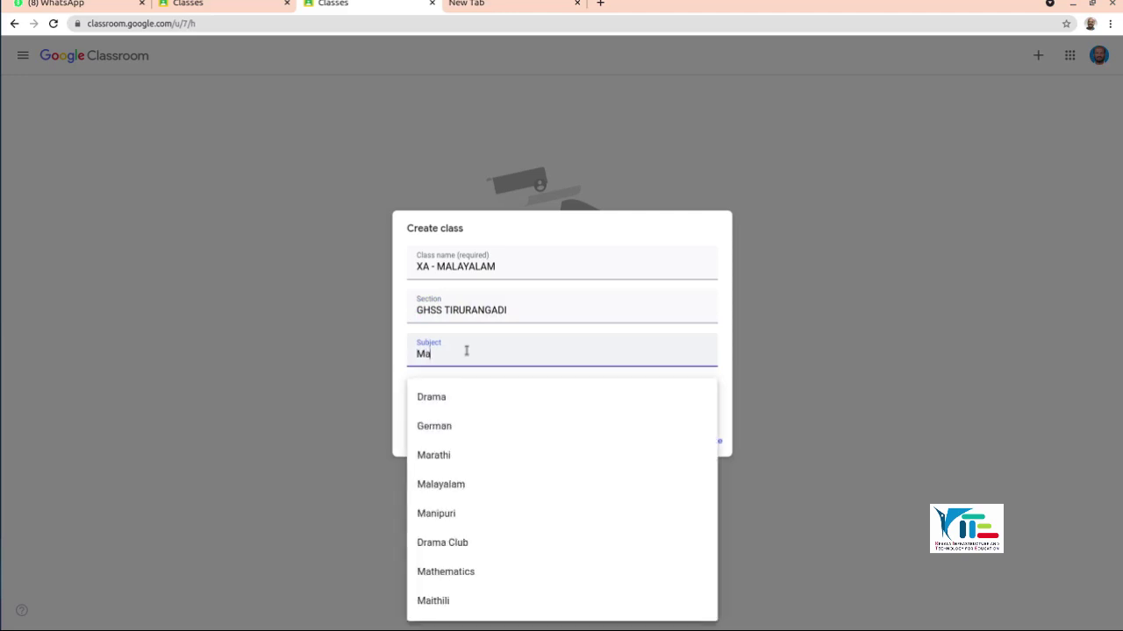
left_click(455, 489)
left_click(446, 392)
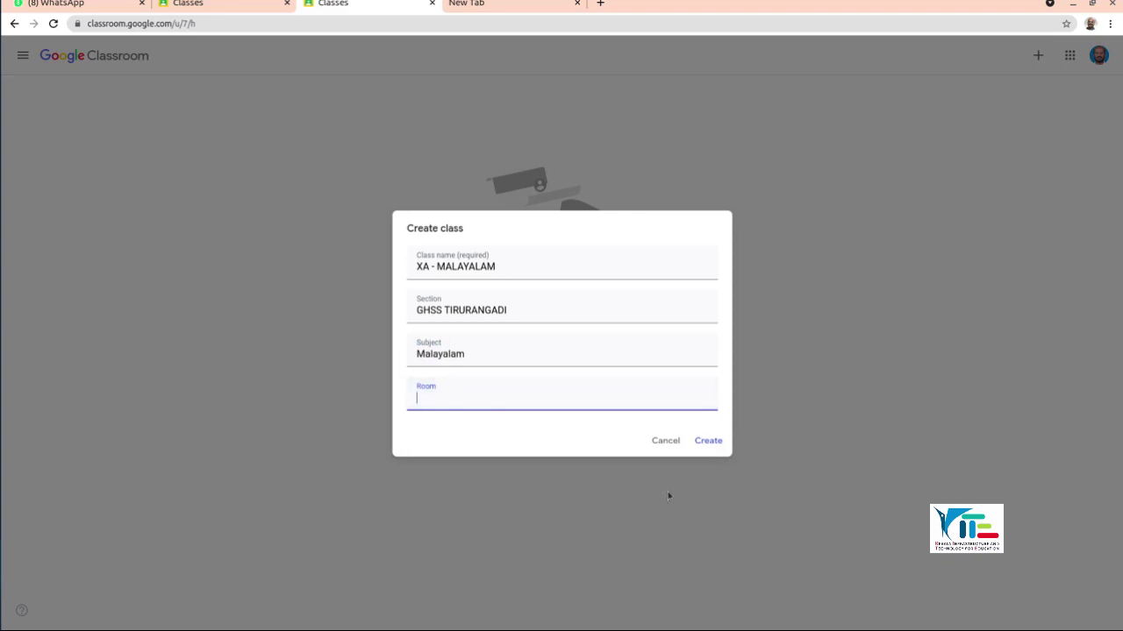
left_click(708, 441)
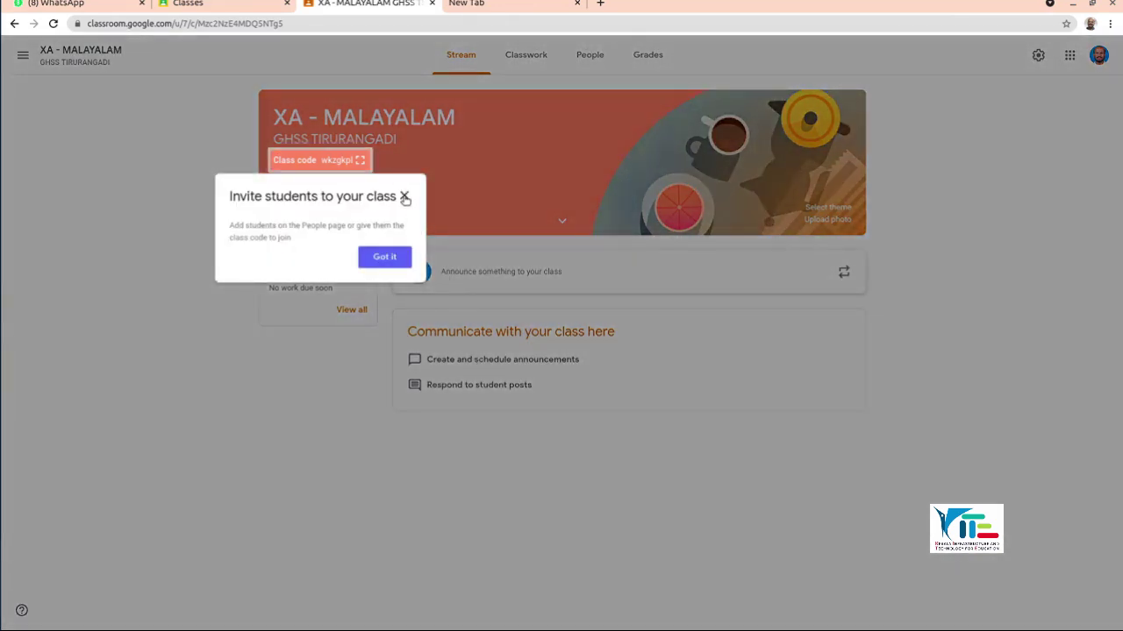
Step: Dismiss the invite tip and display the XA - MALAYALAM class code enlarged
left_click(404, 197)
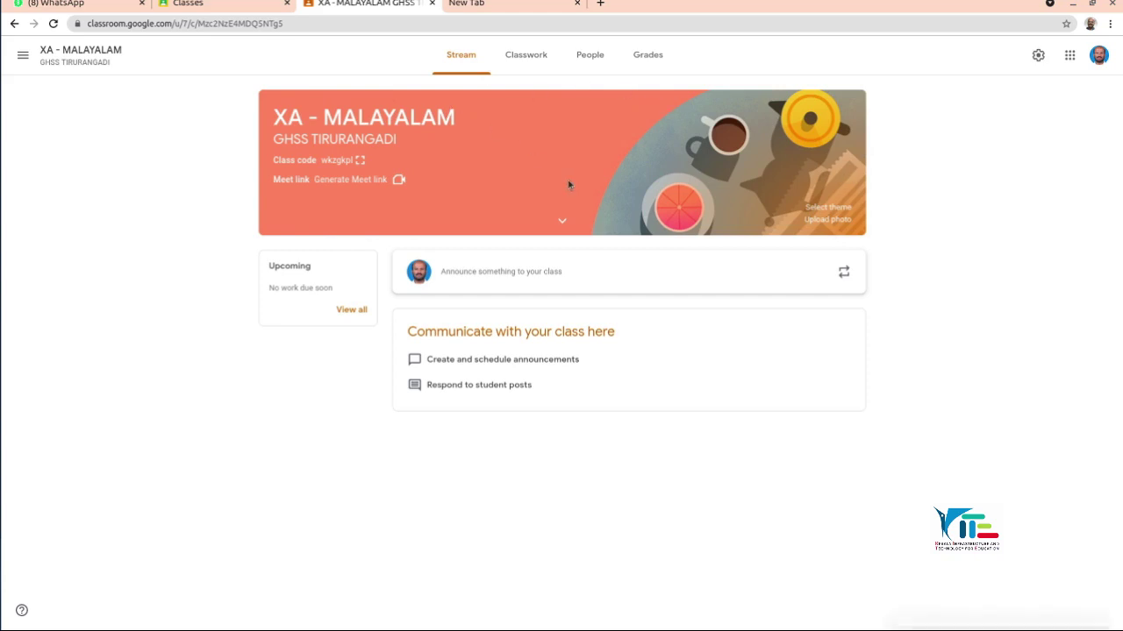
left_click_drag(272, 117, 458, 123)
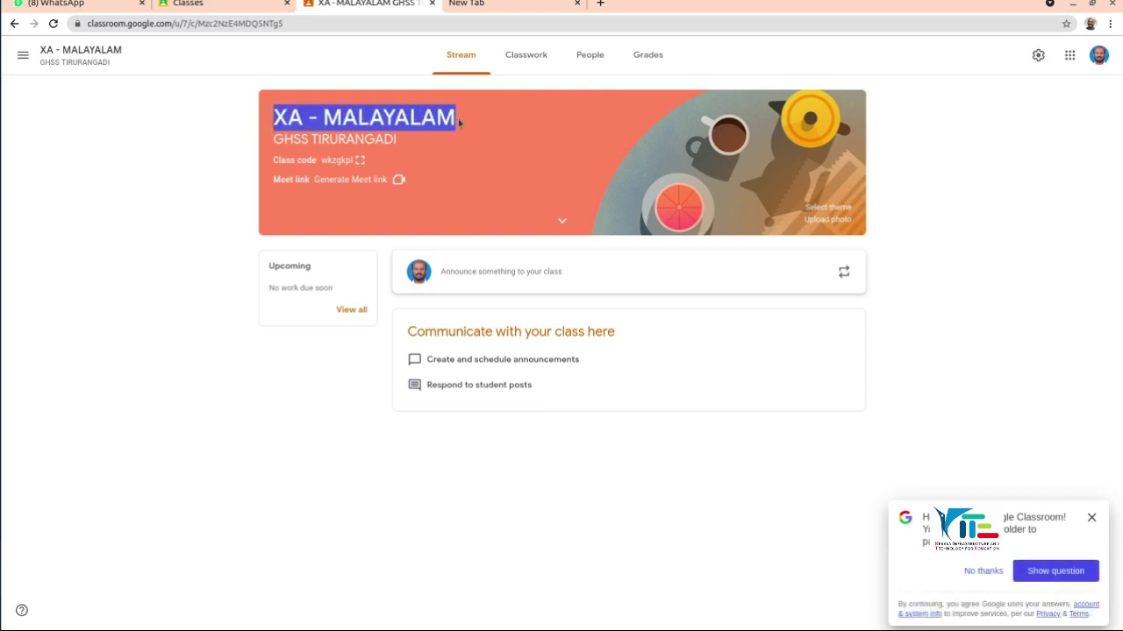
left_click_drag(273, 138, 401, 143)
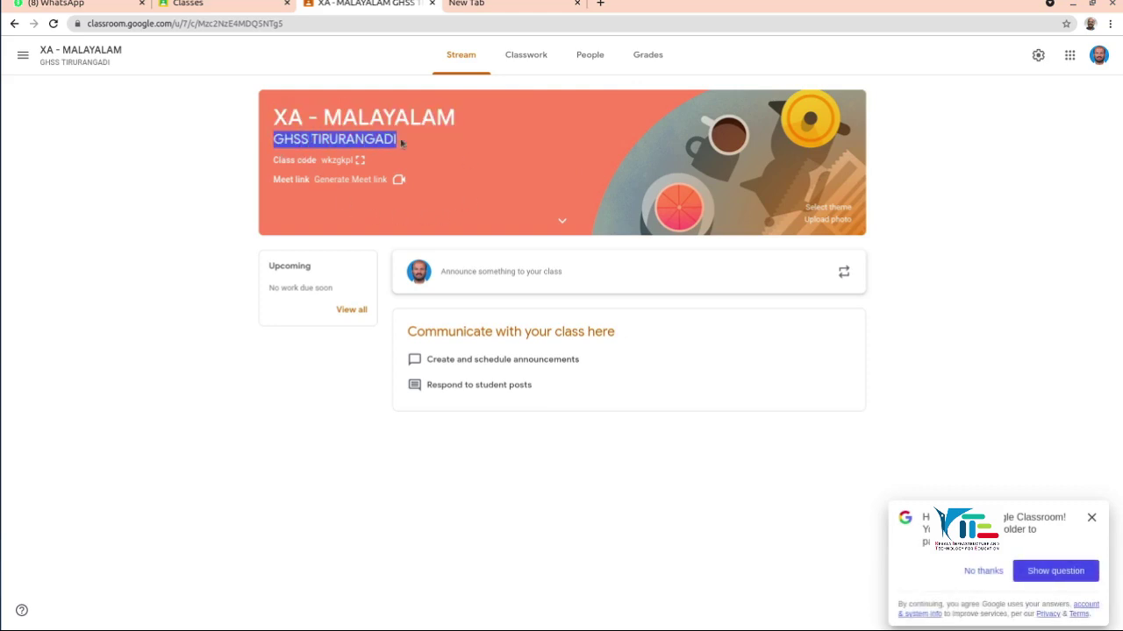
left_click_drag(272, 160, 367, 167)
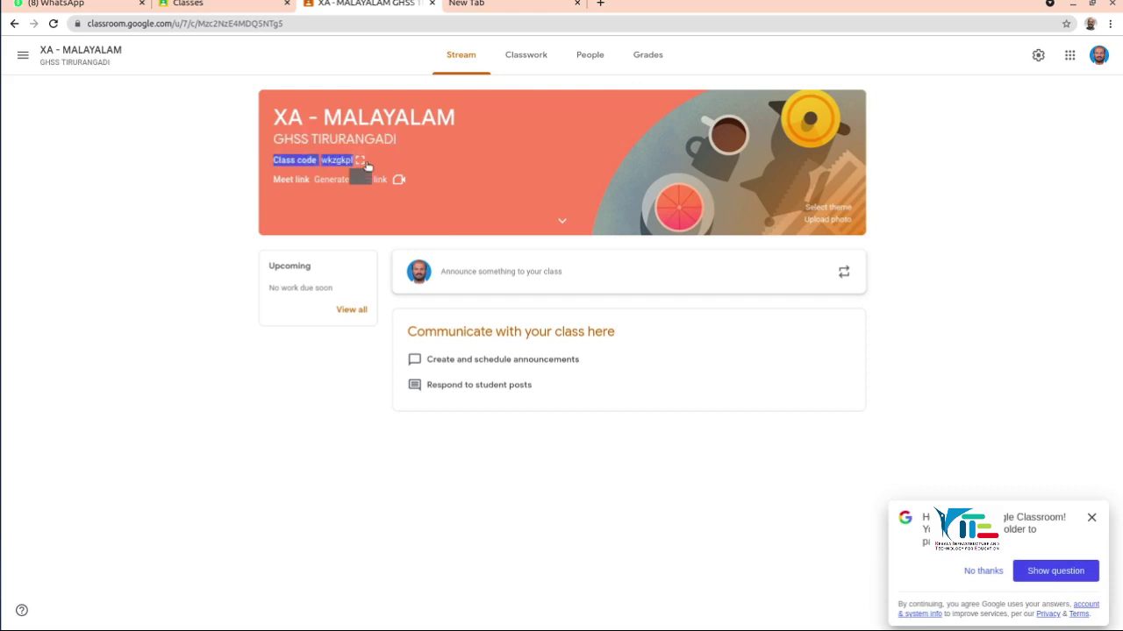
left_click(382, 163)
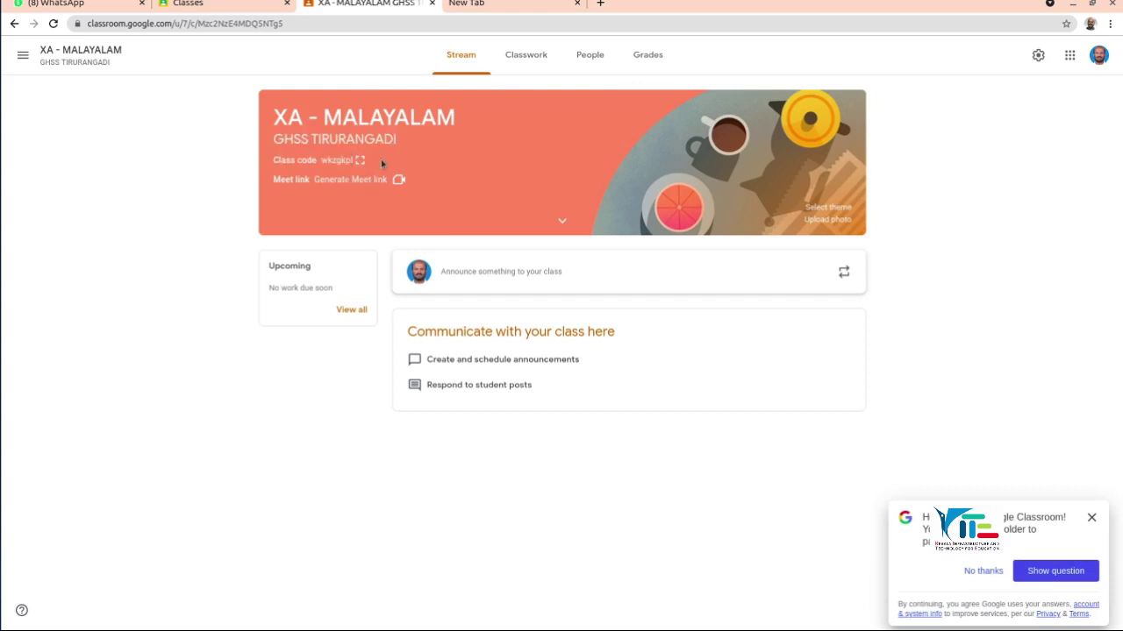
left_click(359, 160)
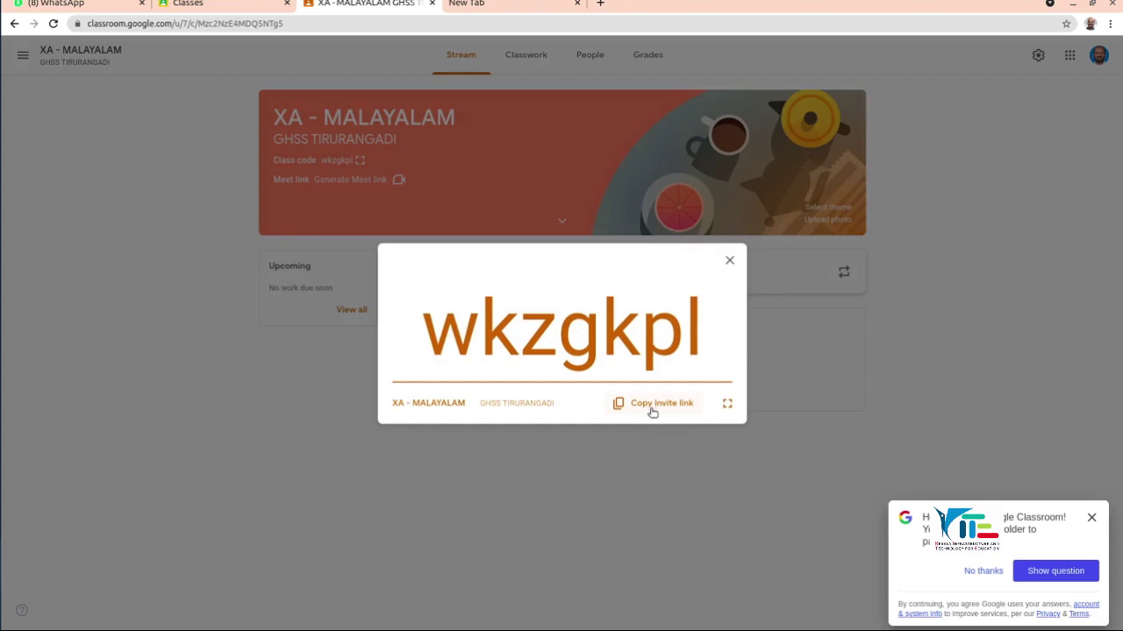
Step: Close the enlarged class code pop-up to return to the XA - MALAYALAM stream
left_click(730, 262)
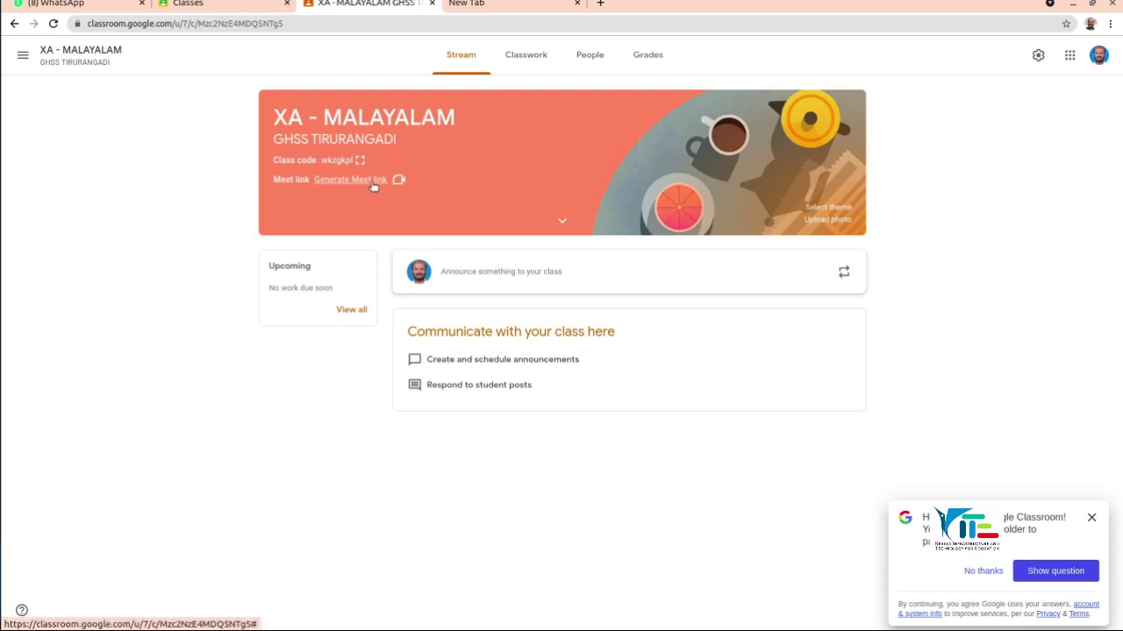
Step: Generate a Meet link for the class, hidden from students, and save it
left_click(372, 181)
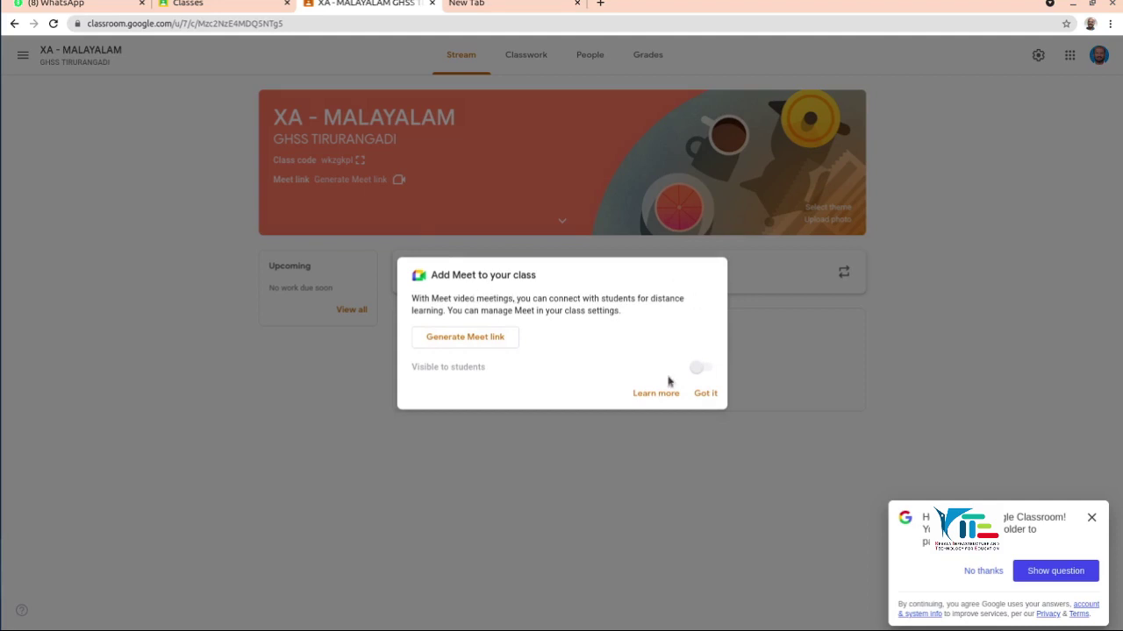
left_click(481, 343)
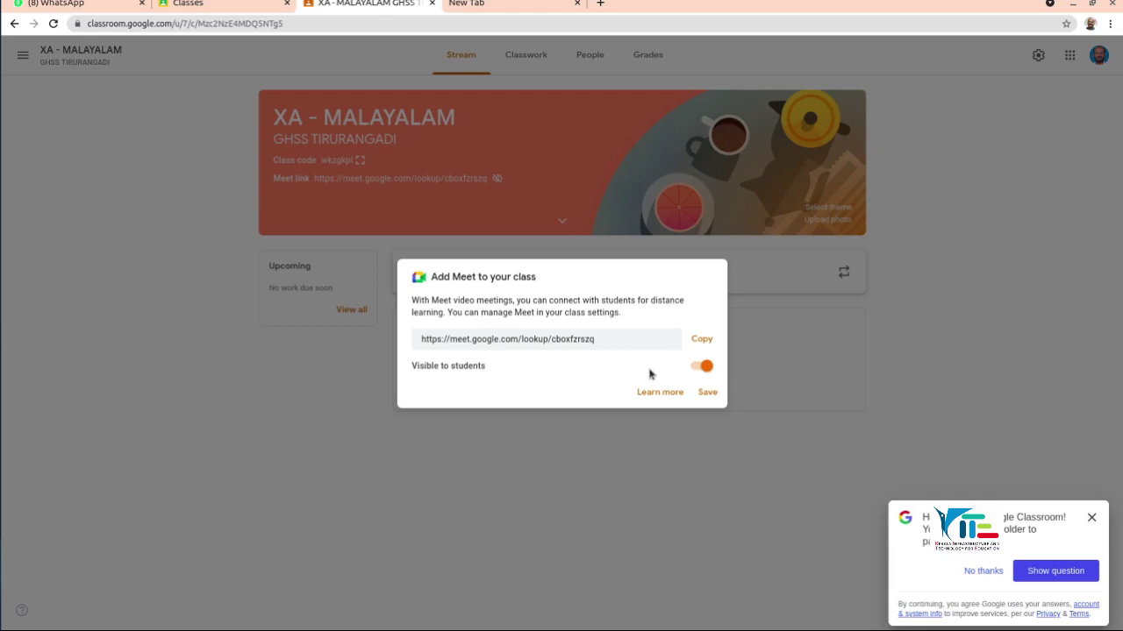
left_click(695, 369)
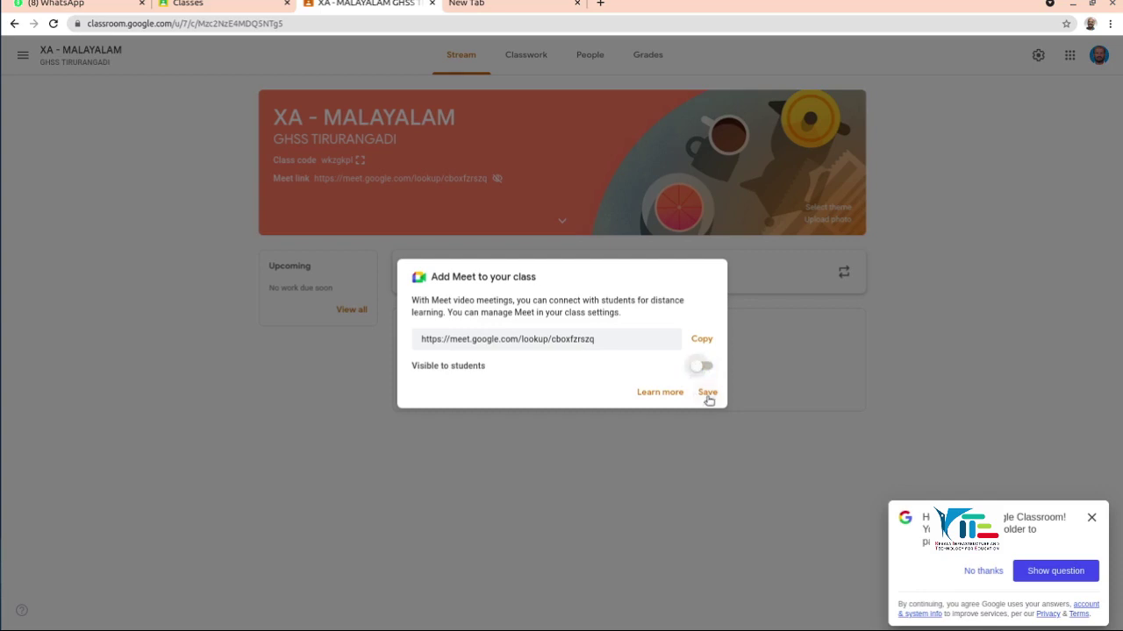
left_click(708, 393)
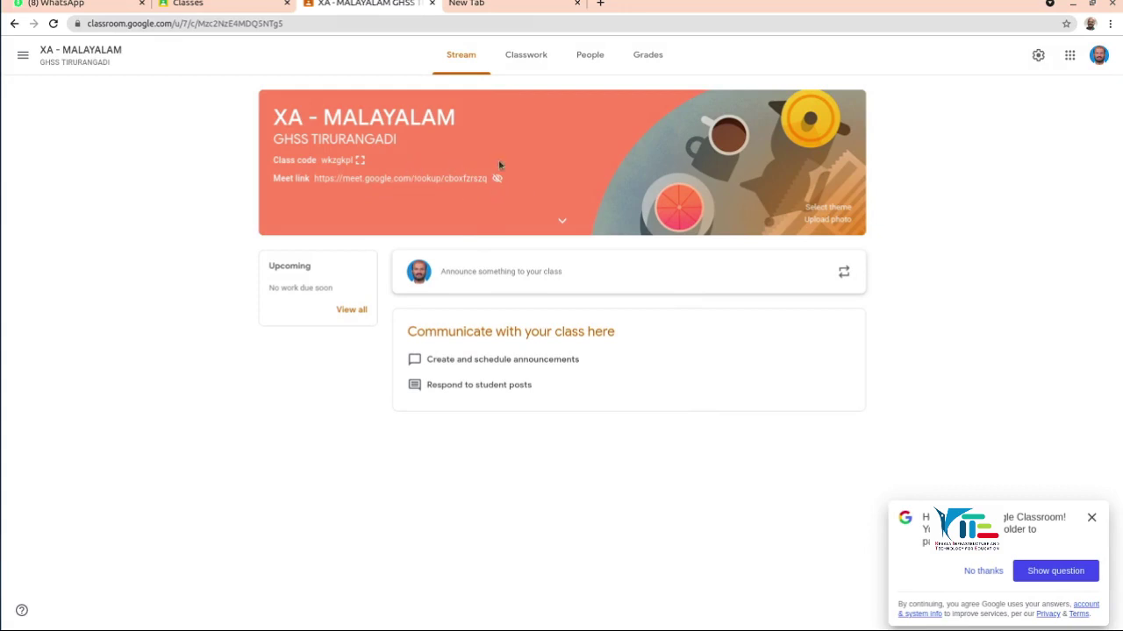
Step: Browse the theme Gallery categories, from English & History to Other, then cancel
mouse_move(498, 184)
left_click(837, 213)
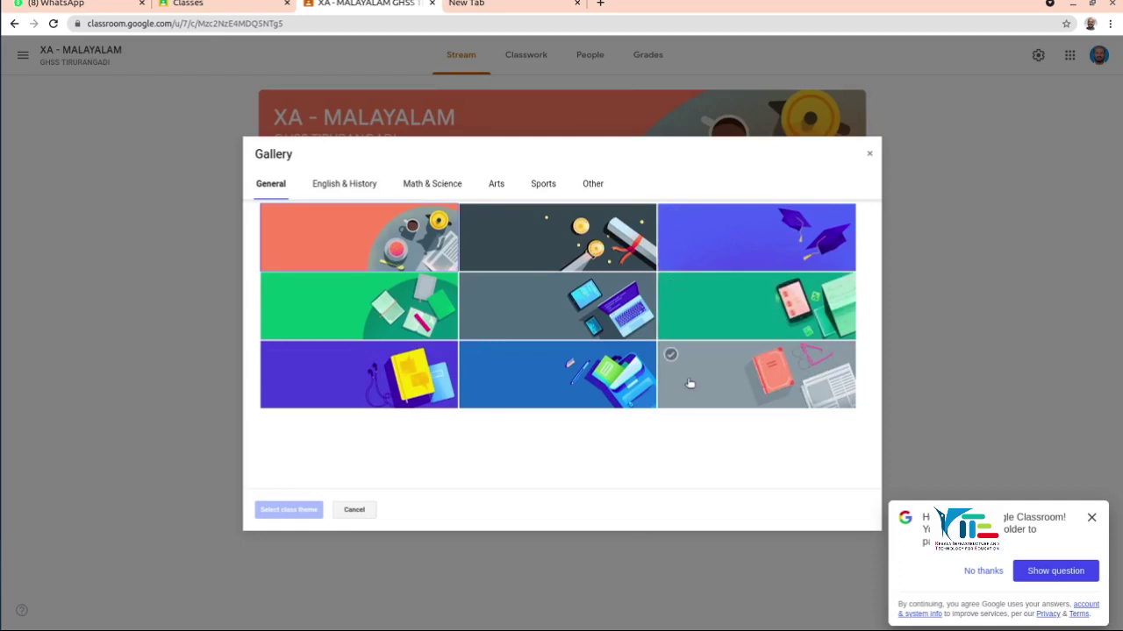
left_click(335, 184)
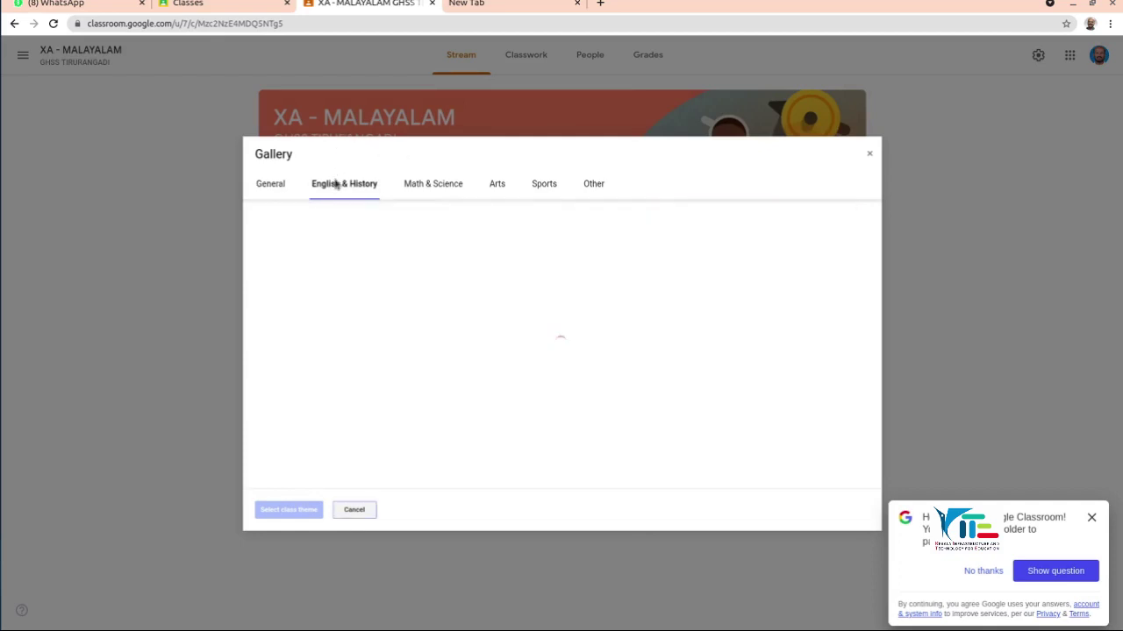
left_click(423, 184)
left_click(497, 187)
left_click(545, 185)
left_click(593, 184)
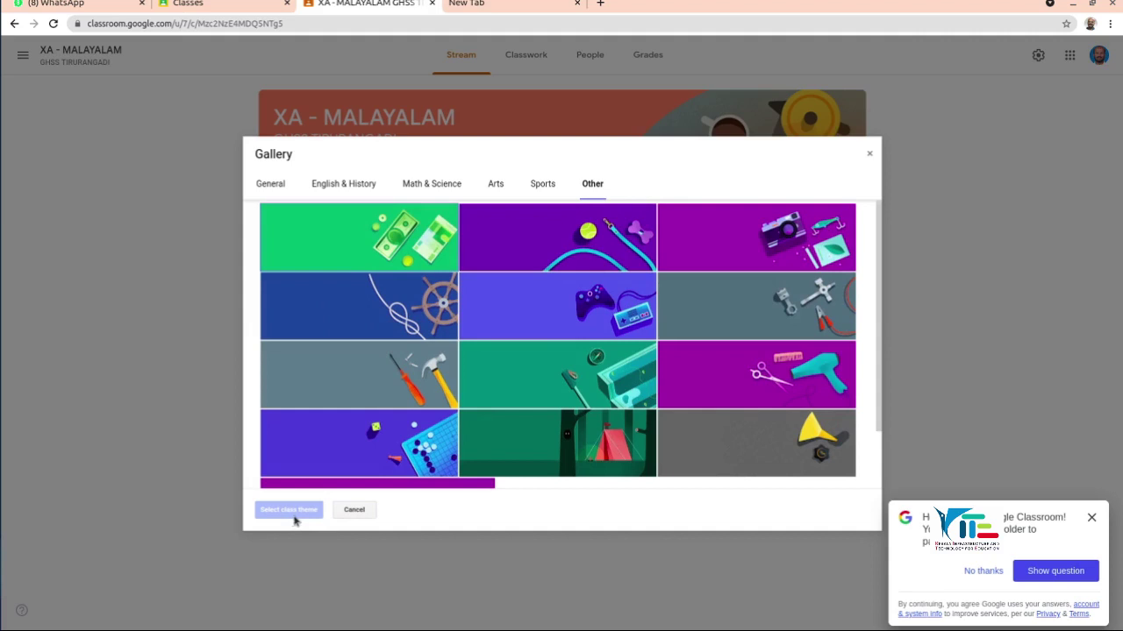
left_click(354, 510)
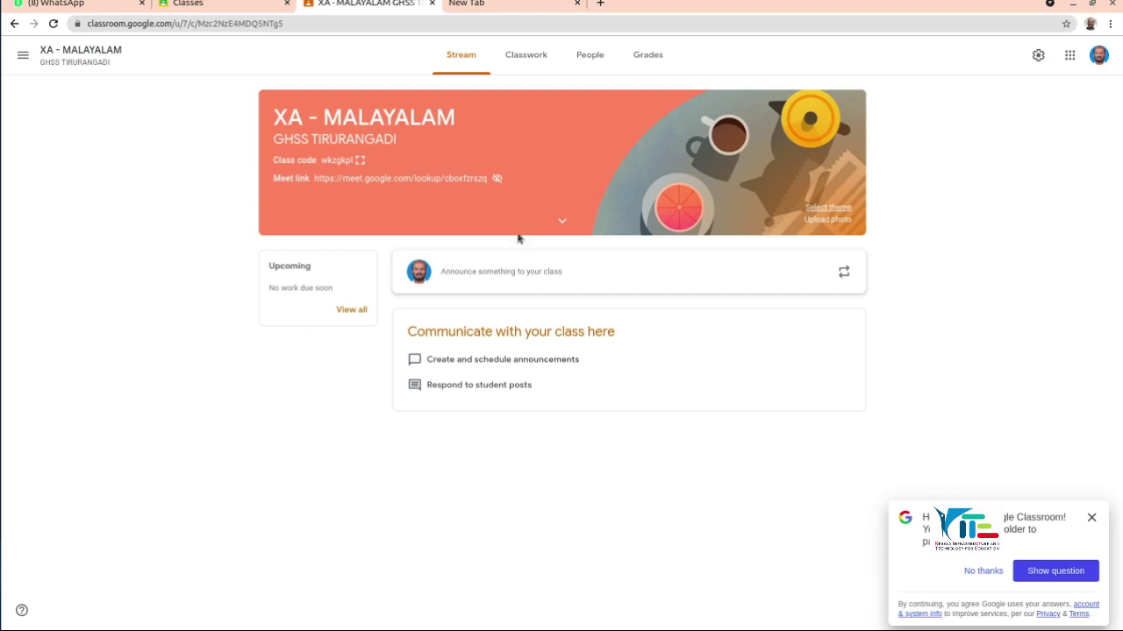
left_click(829, 208)
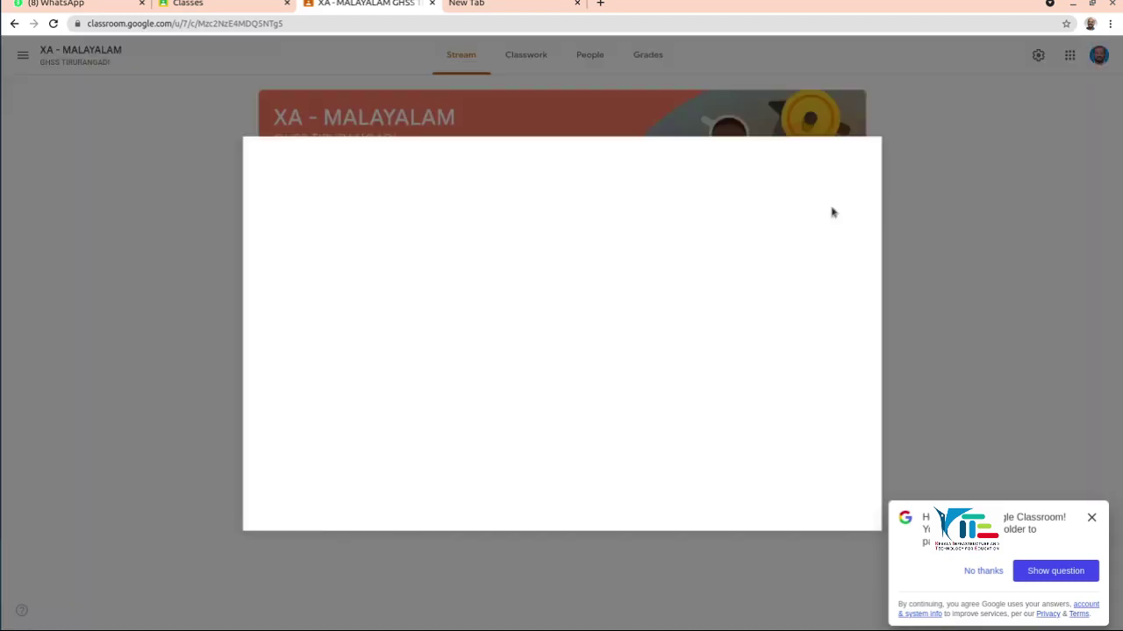
left_click(870, 158)
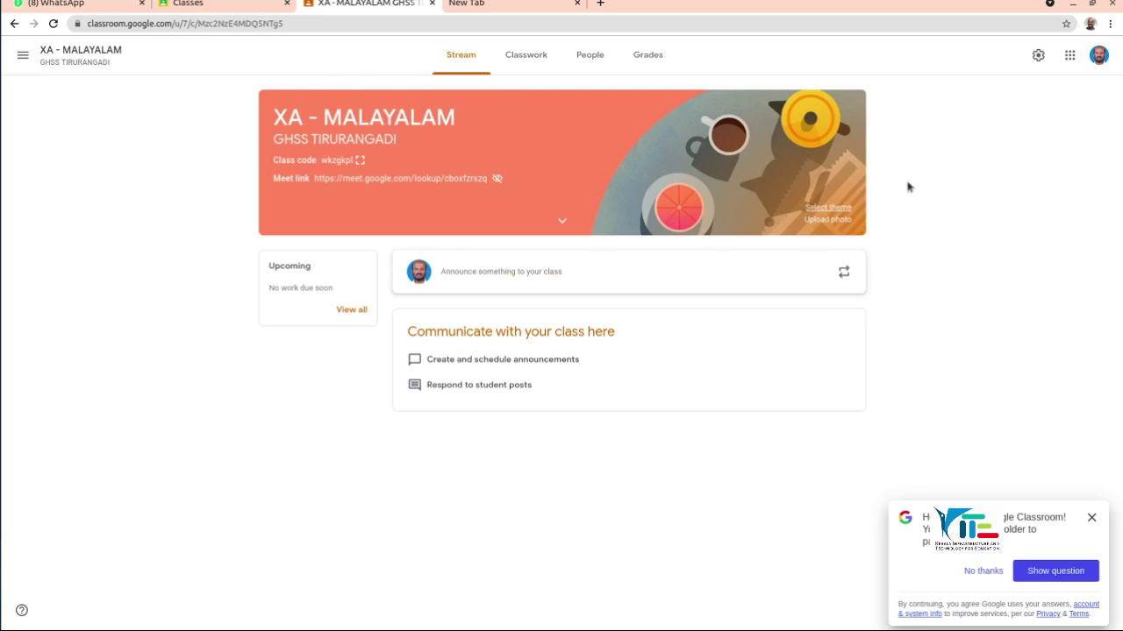
left_click(818, 220)
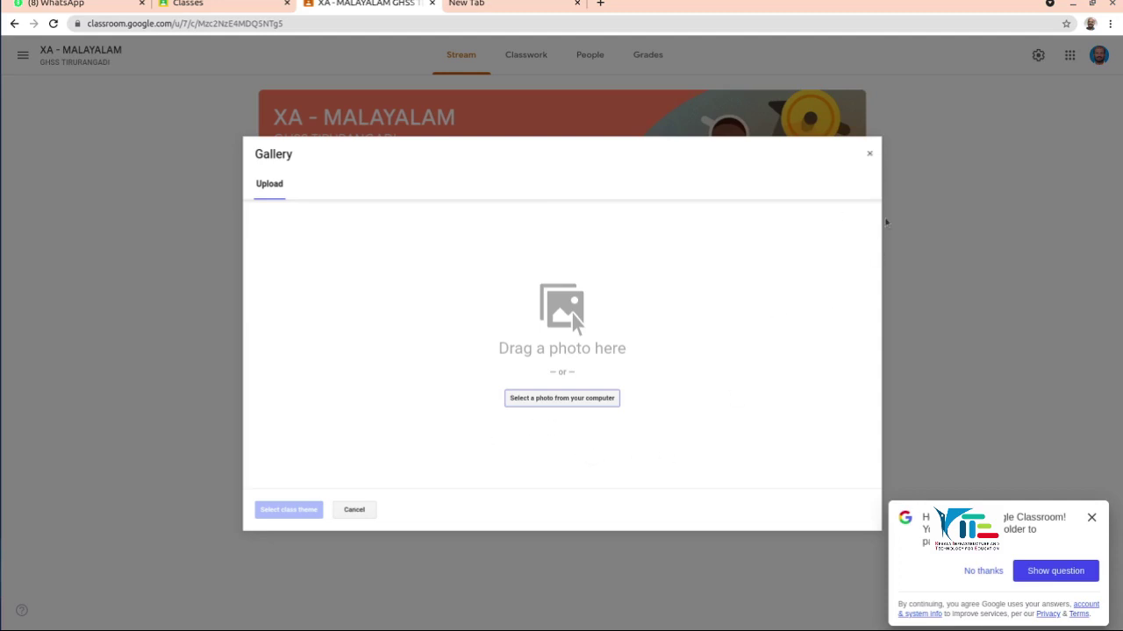
left_click(873, 157)
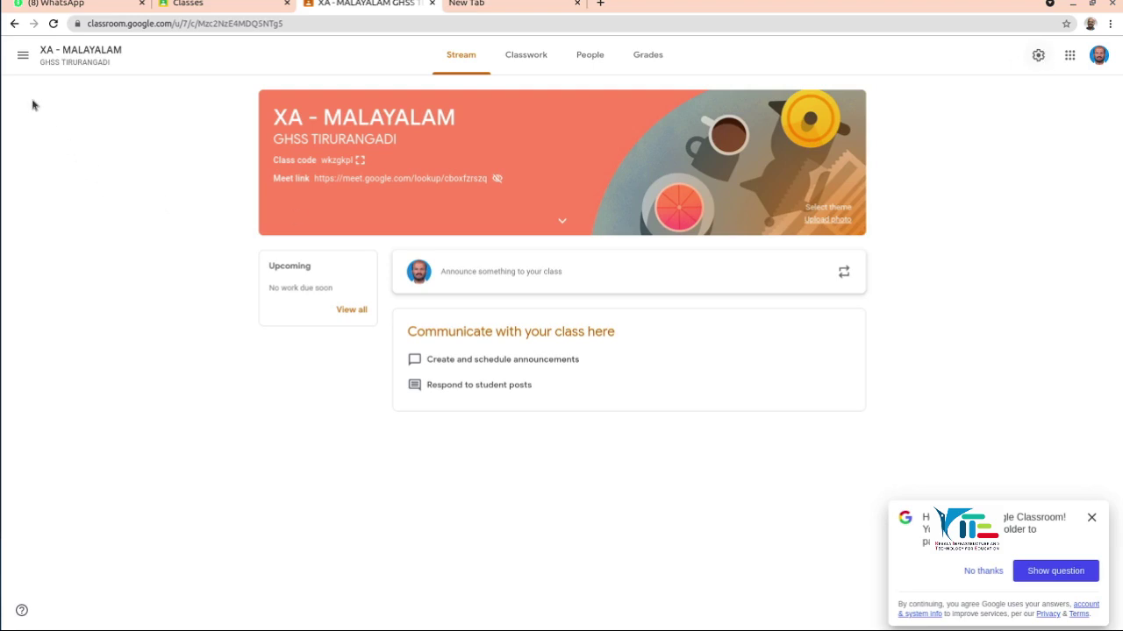
Step: Open Class settings for XA - MALAYALAM from the gear icon
left_click(23, 58)
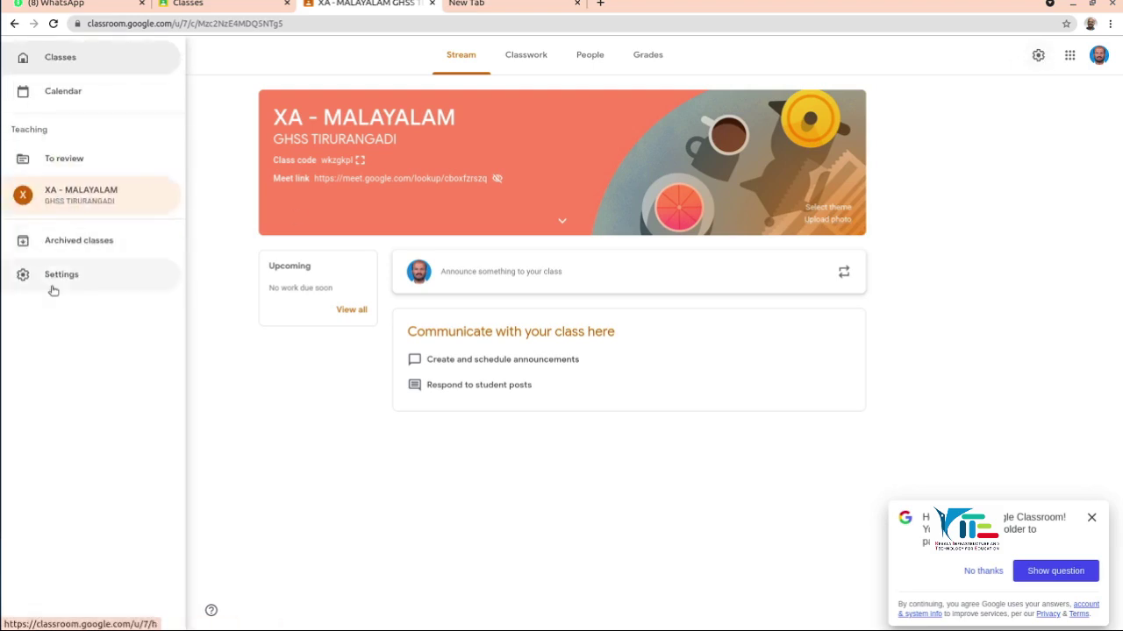
left_click(1068, 100)
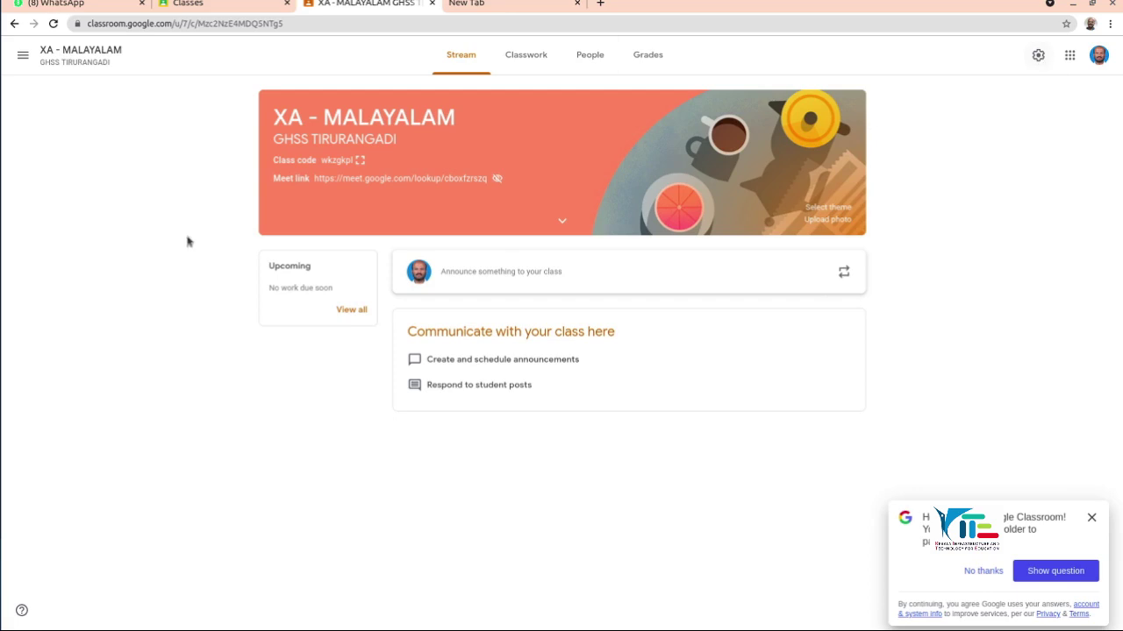
left_click(23, 56)
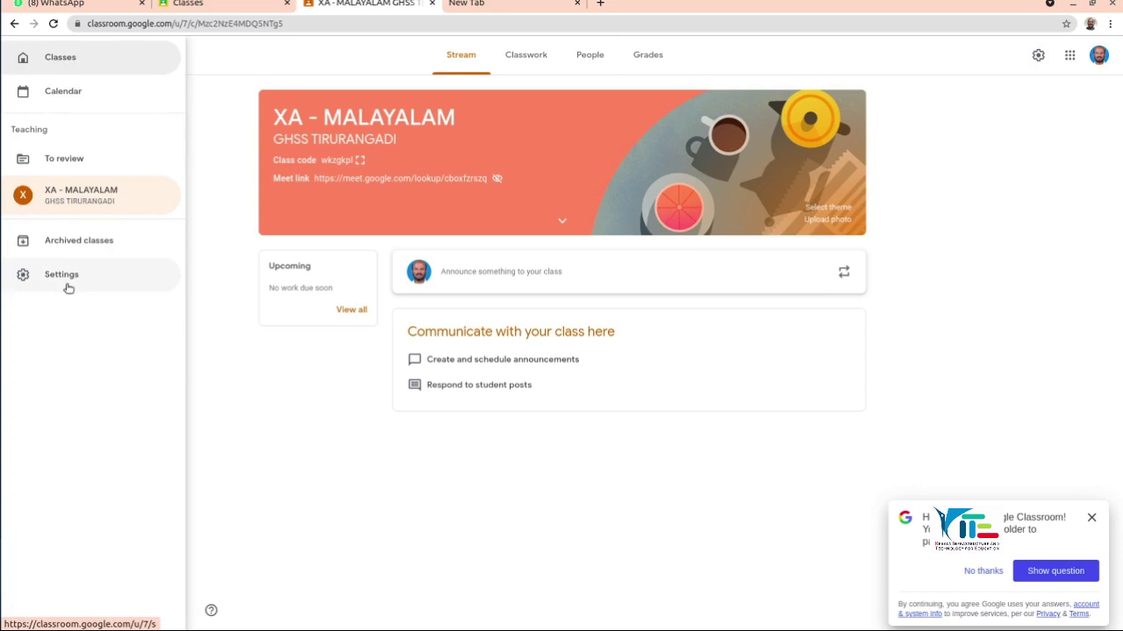
left_click(262, 394)
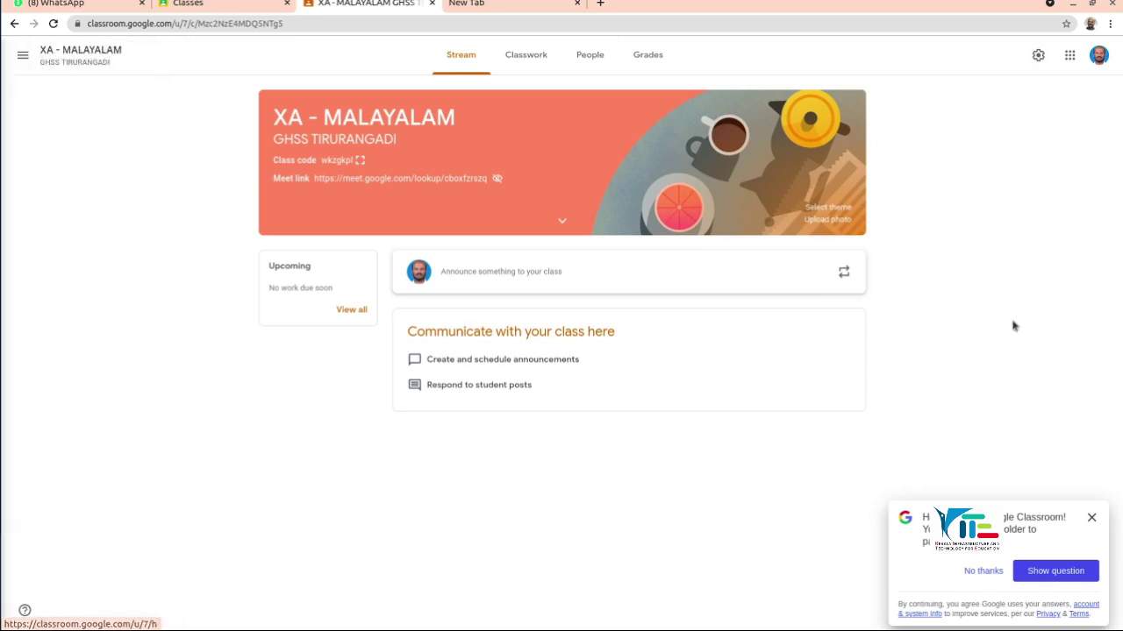
left_click(1038, 57)
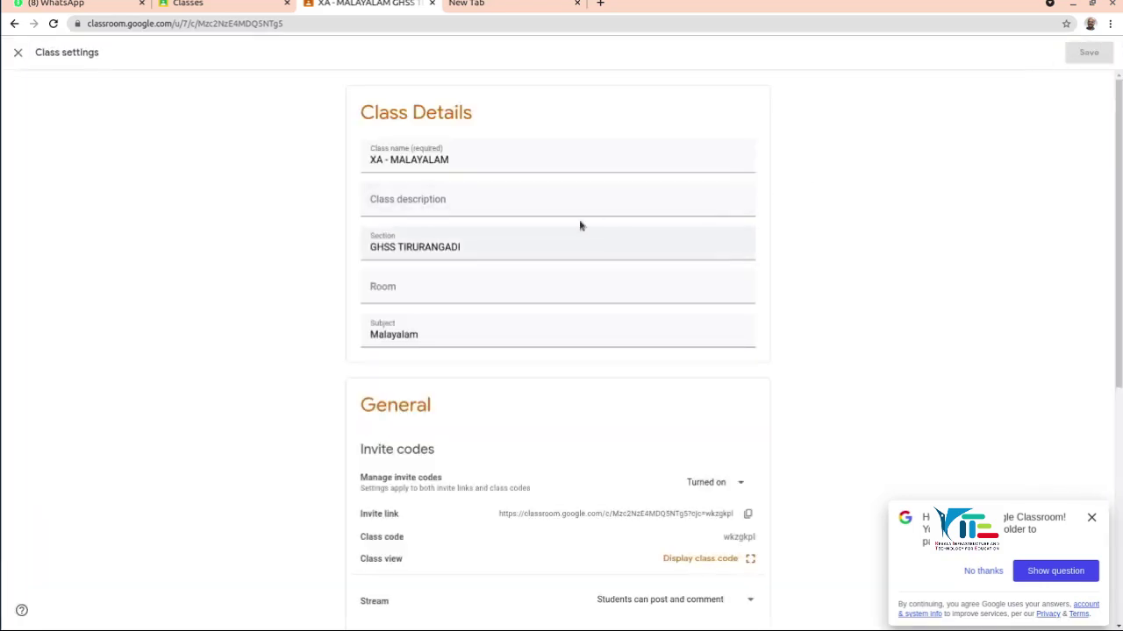
left_click(456, 167)
left_click(452, 208)
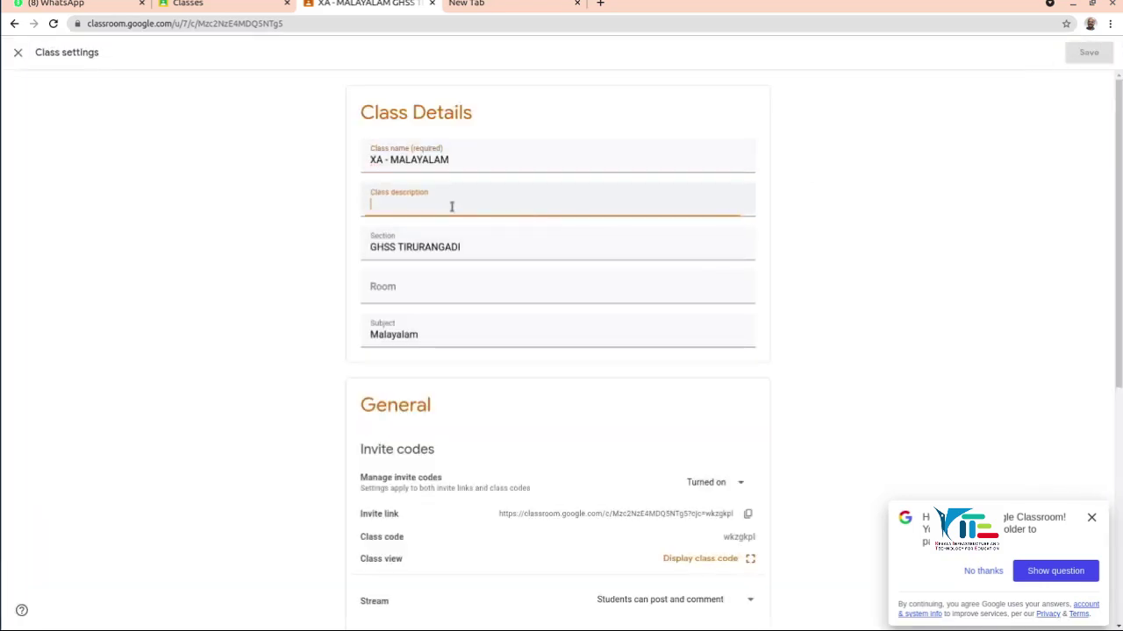
scroll(542, 277, "down", 3)
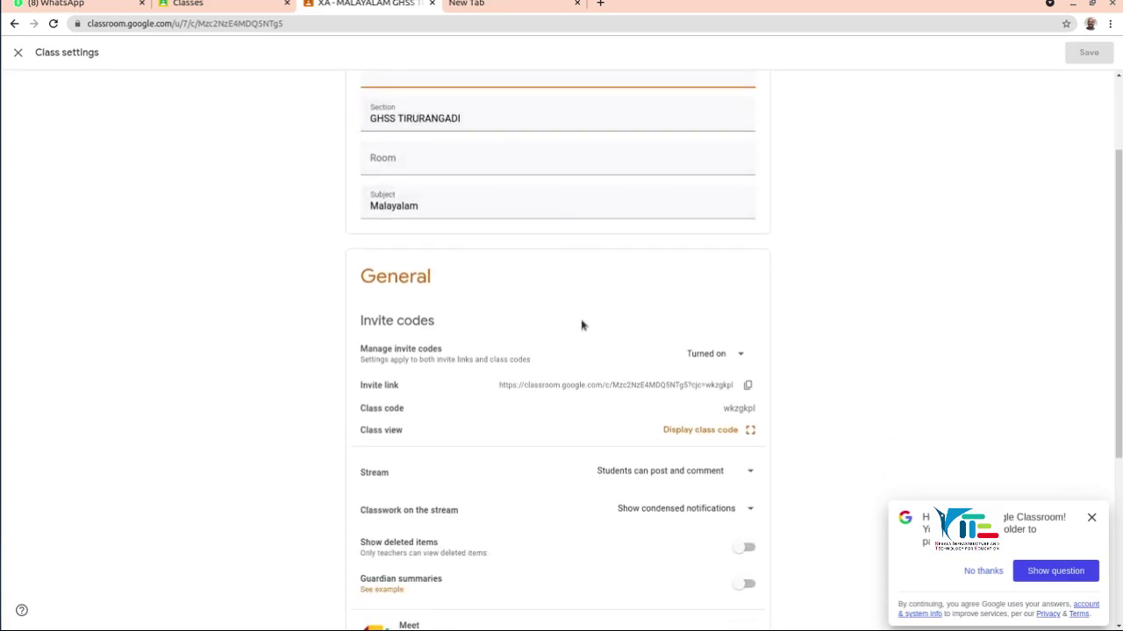
scroll(530, 378, "down", 2)
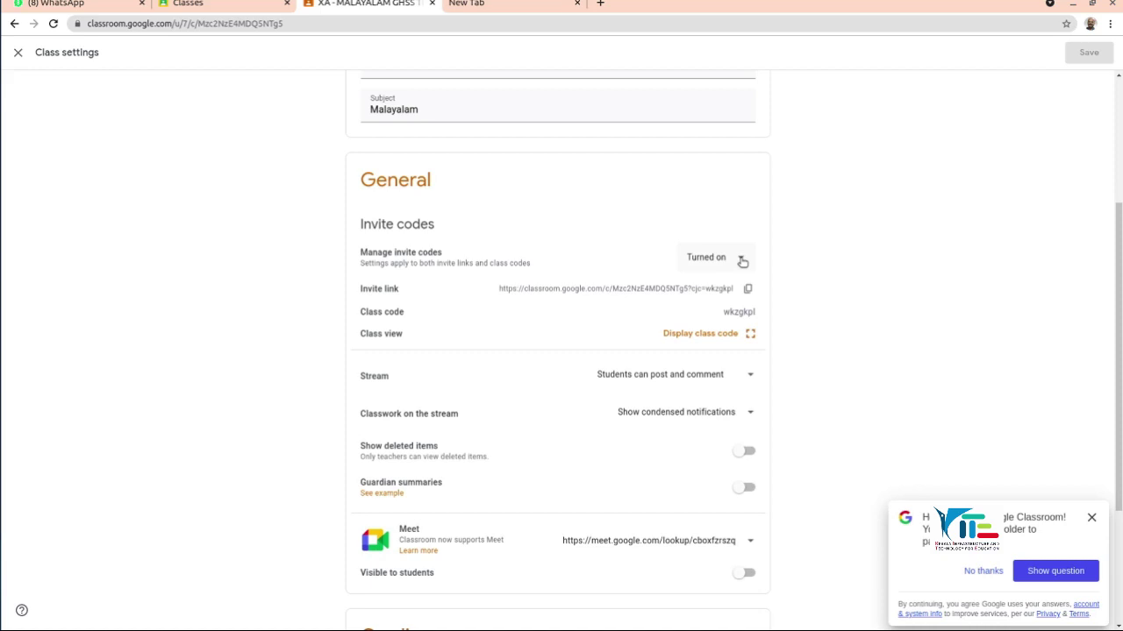
left_click(741, 259)
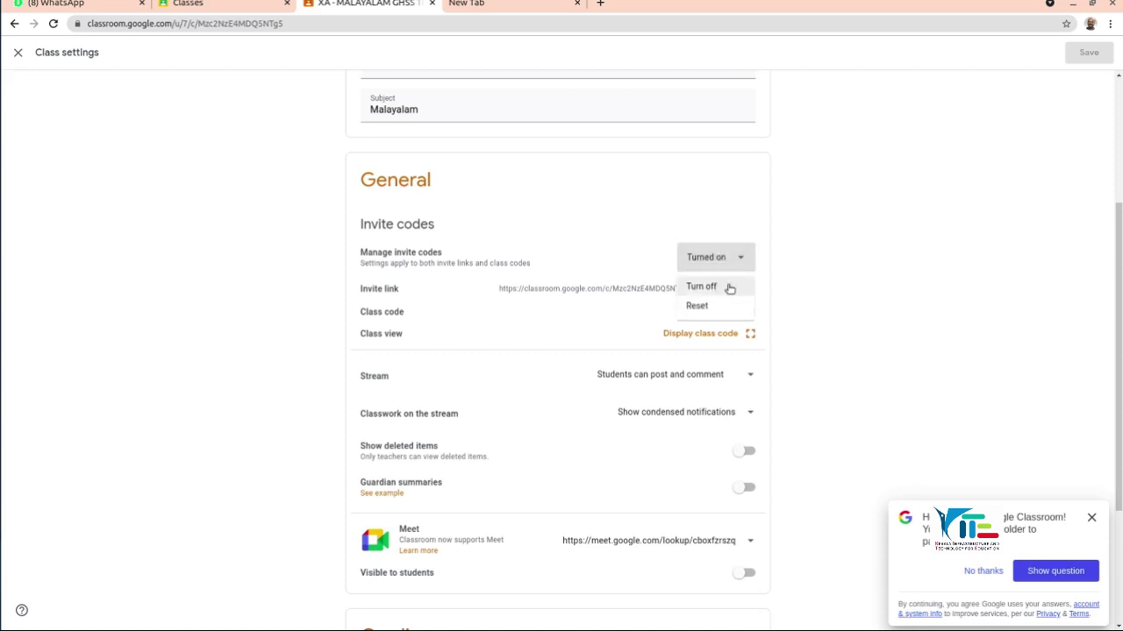
left_click(728, 287)
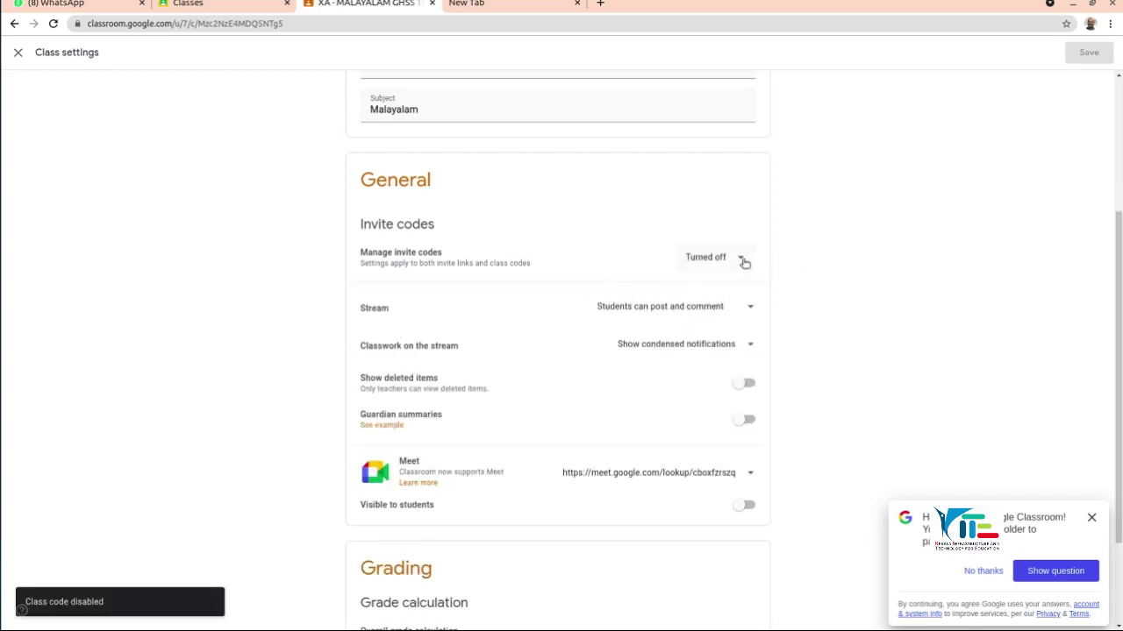
left_click(745, 264)
left_click(707, 286)
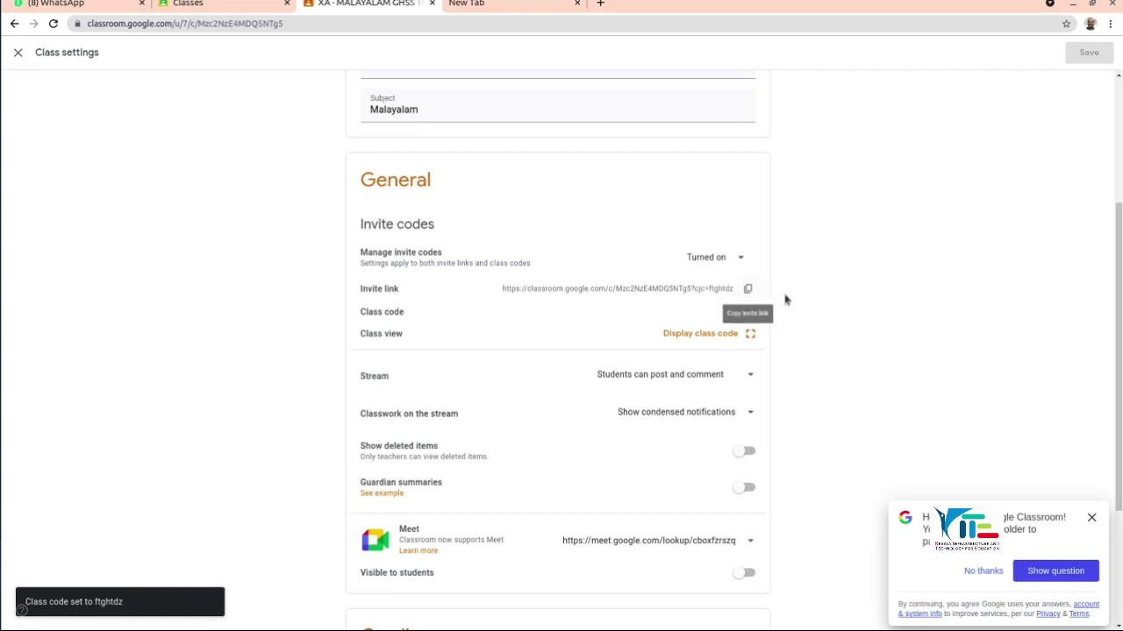
scroll(845, 286, "down", 1)
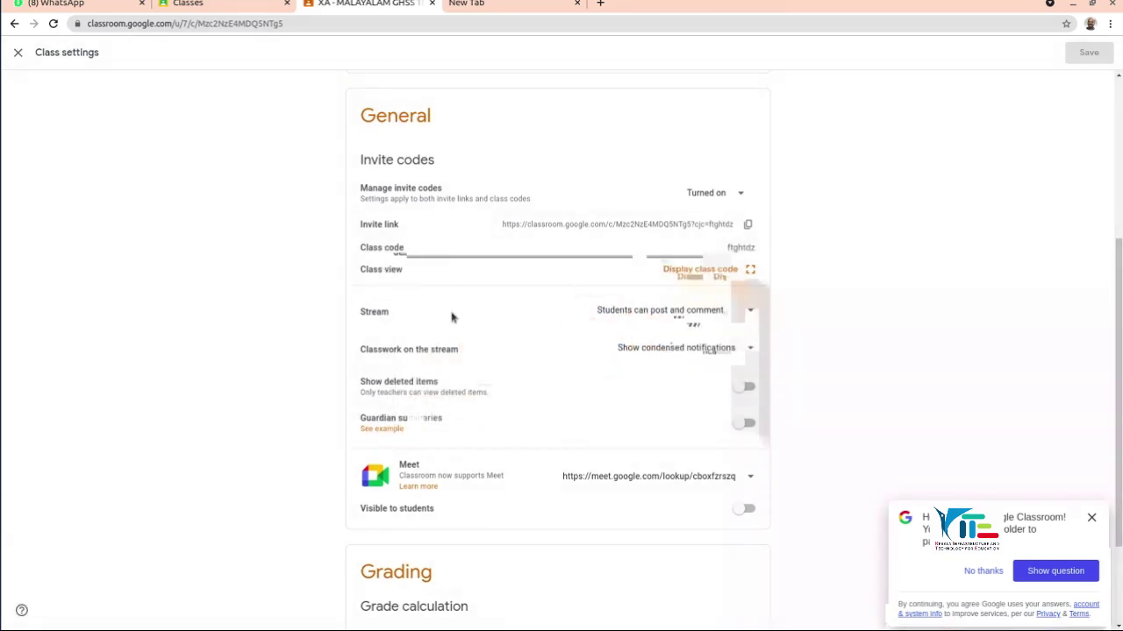
scroll(826, 324, "down", 1)
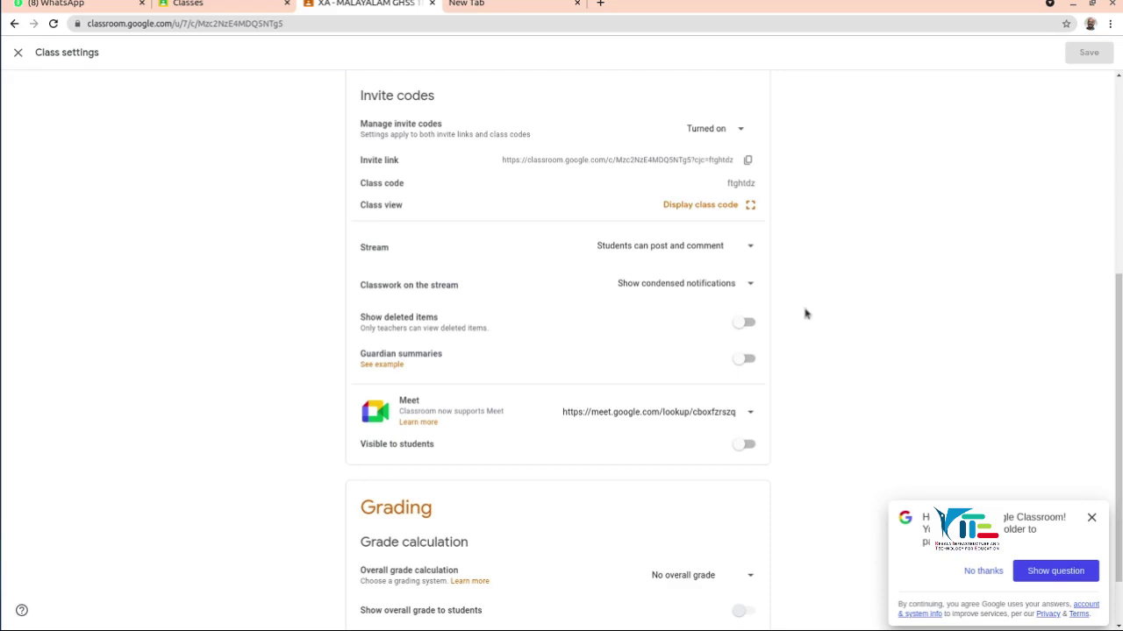
Step: Set Stream to 'Only teachers can post or comment', keeping classwork as condensed notifications
left_click(752, 248)
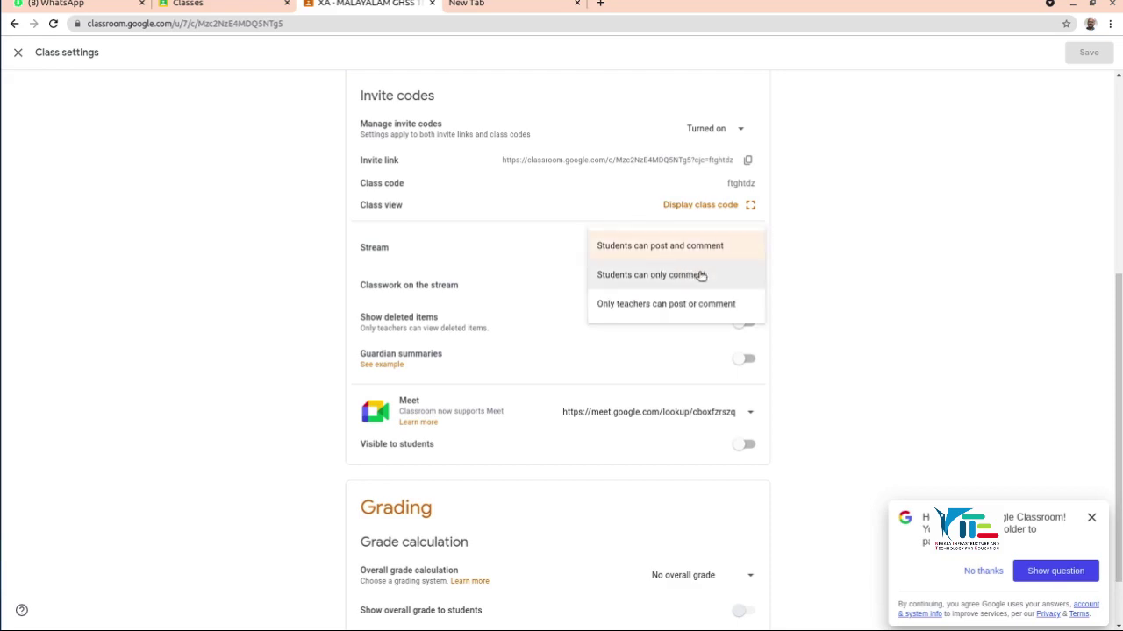
left_click(704, 276)
left_click(748, 251)
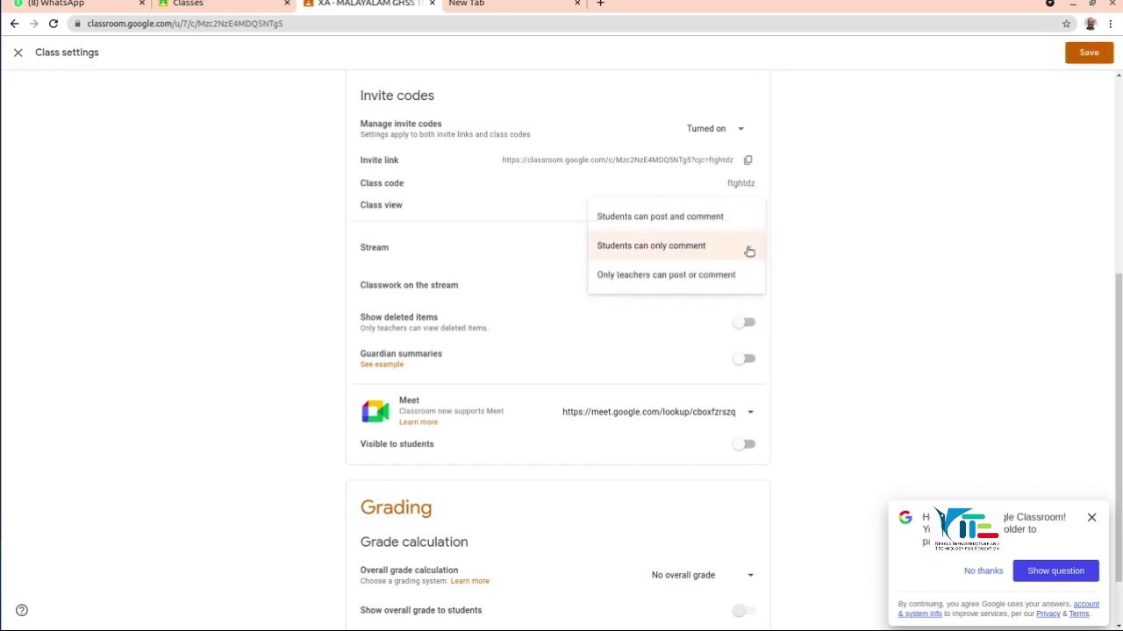
left_click(655, 278)
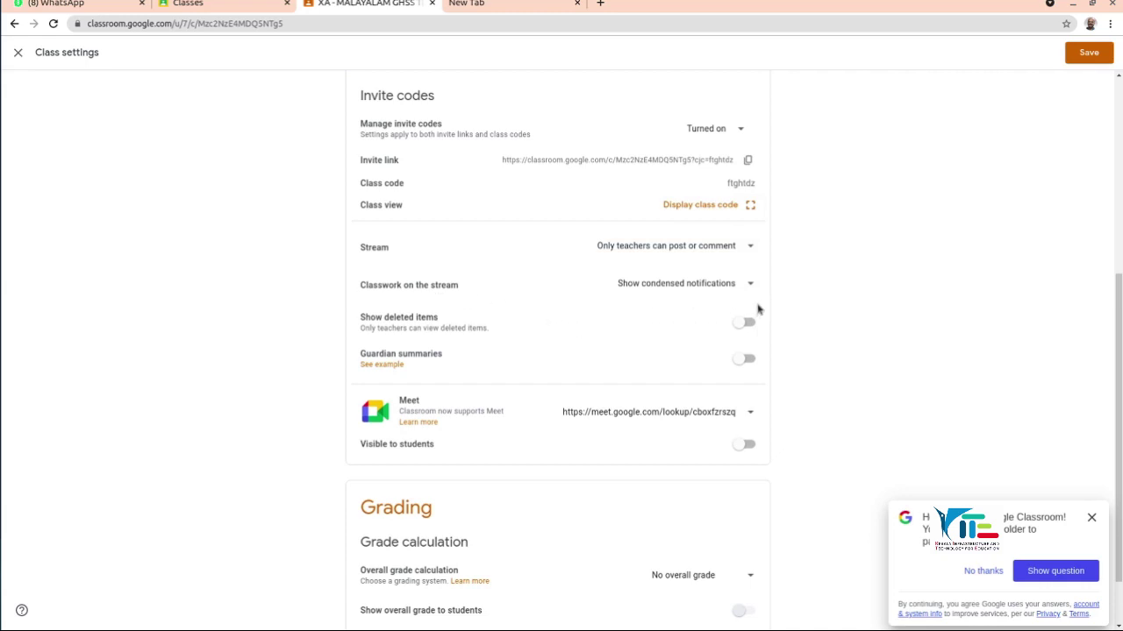
left_click(751, 286)
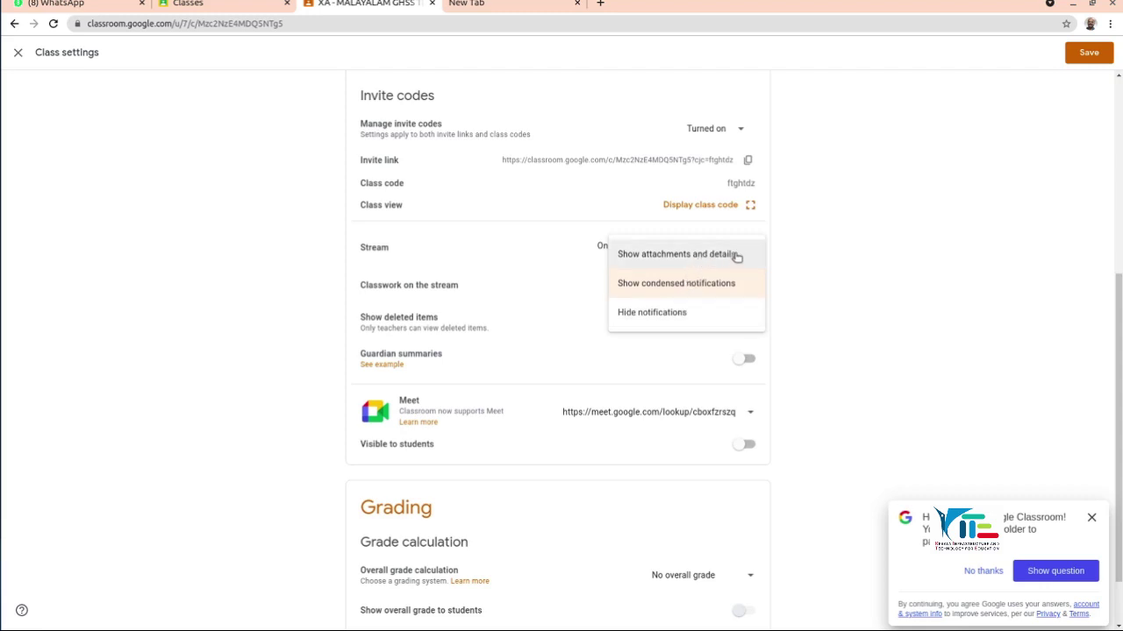
left_click(809, 282)
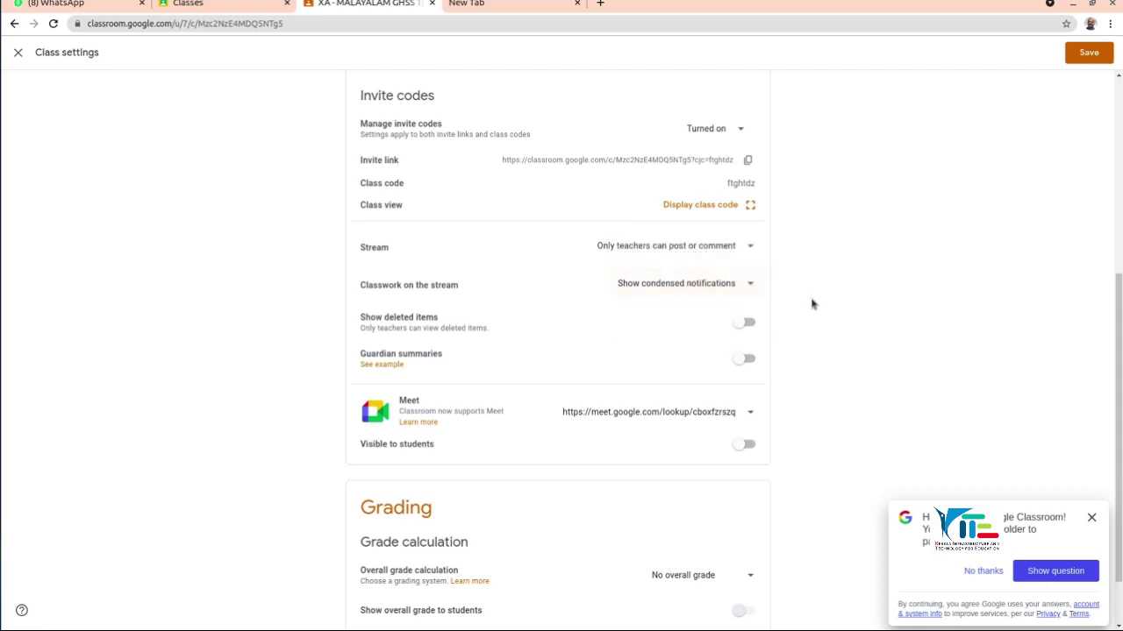
scroll(816, 331, "down", 1)
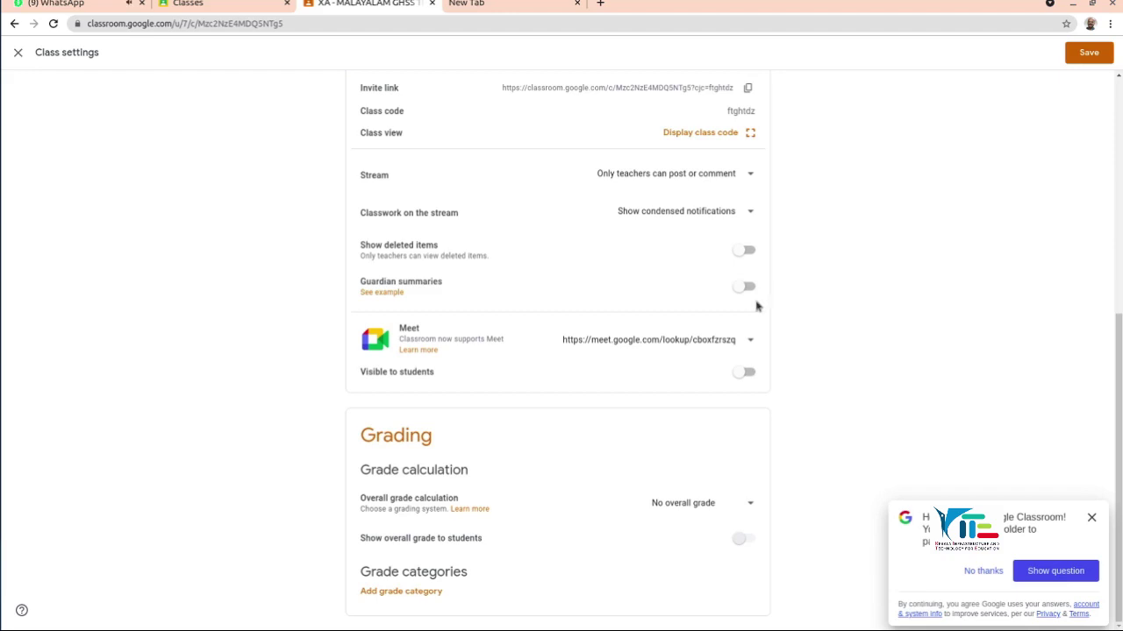
Step: Turn on guardian email summaries for this class and check the Meet link options, leaving them unchanged
left_click(747, 290)
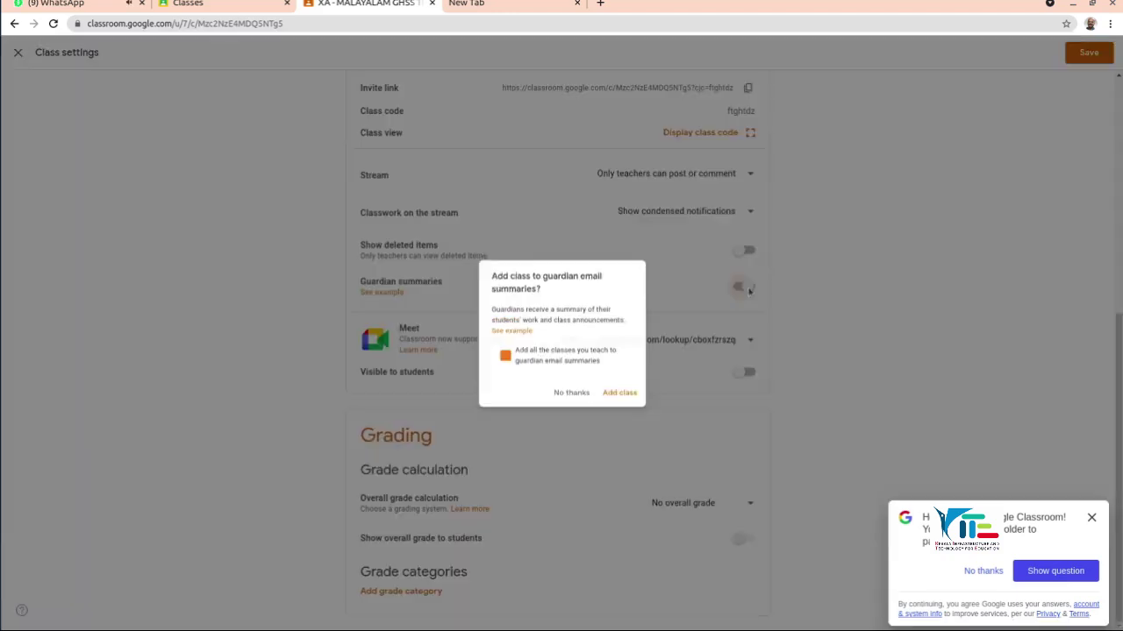
left_click(628, 401)
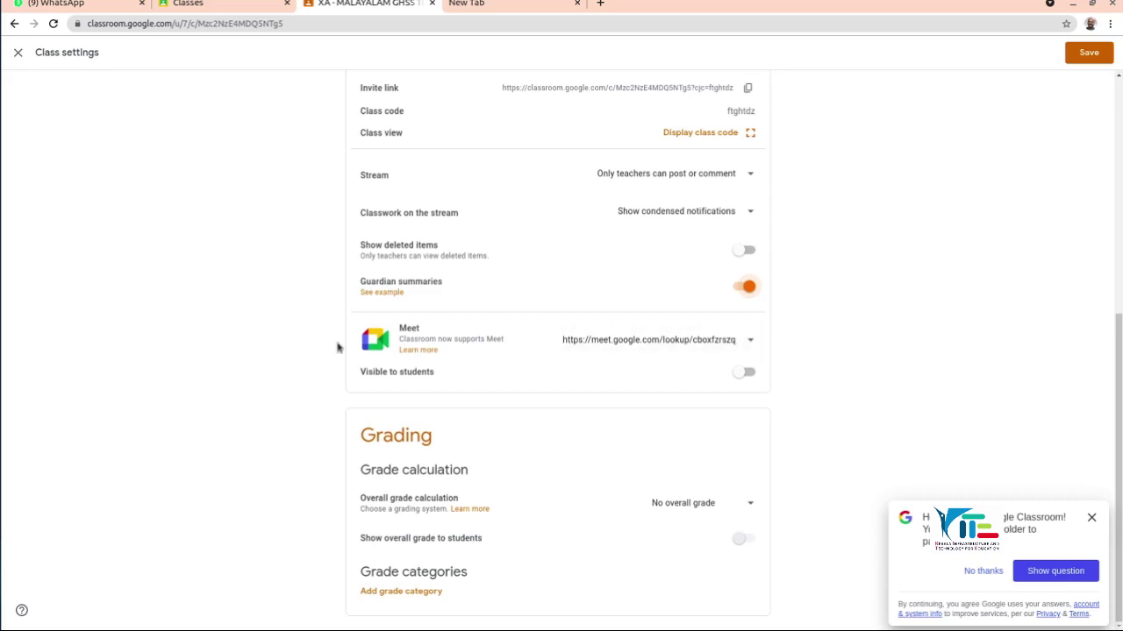
left_click(747, 343)
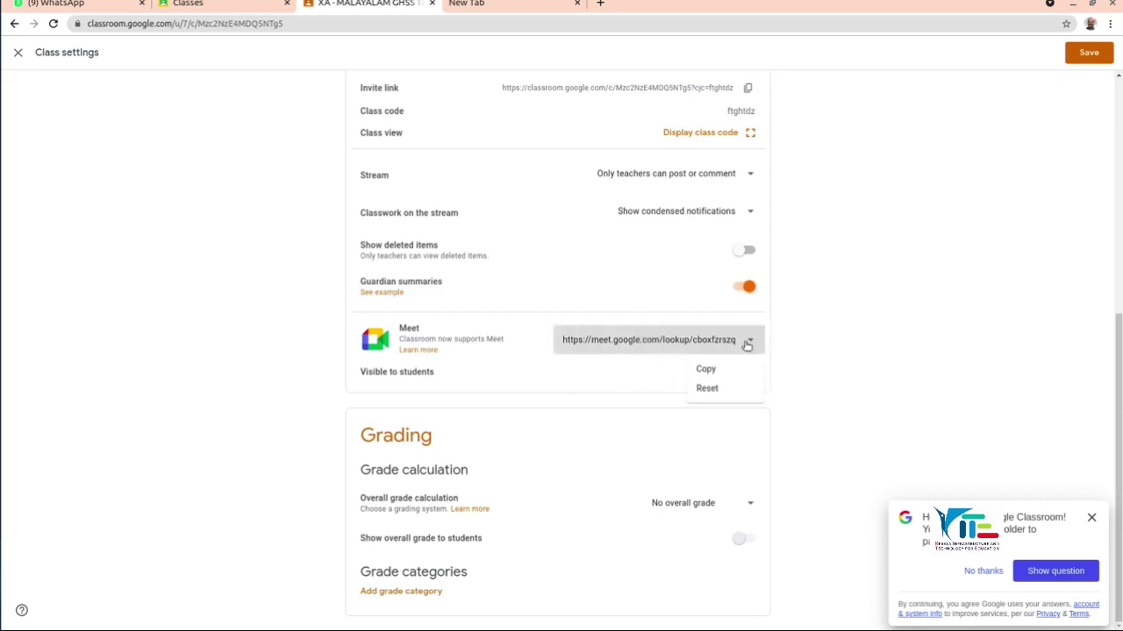
left_click(912, 330)
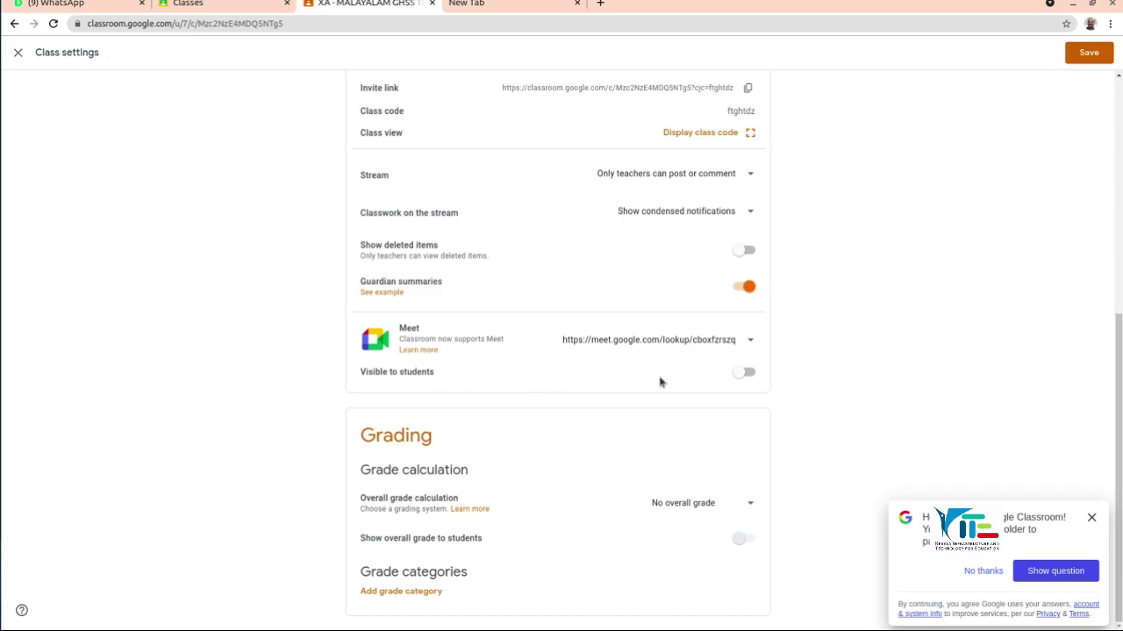
Step: Leave the Meet link hidden from students and bring up the overall grade calculation choices
left_click(747, 374)
left_click(748, 373)
left_click(751, 504)
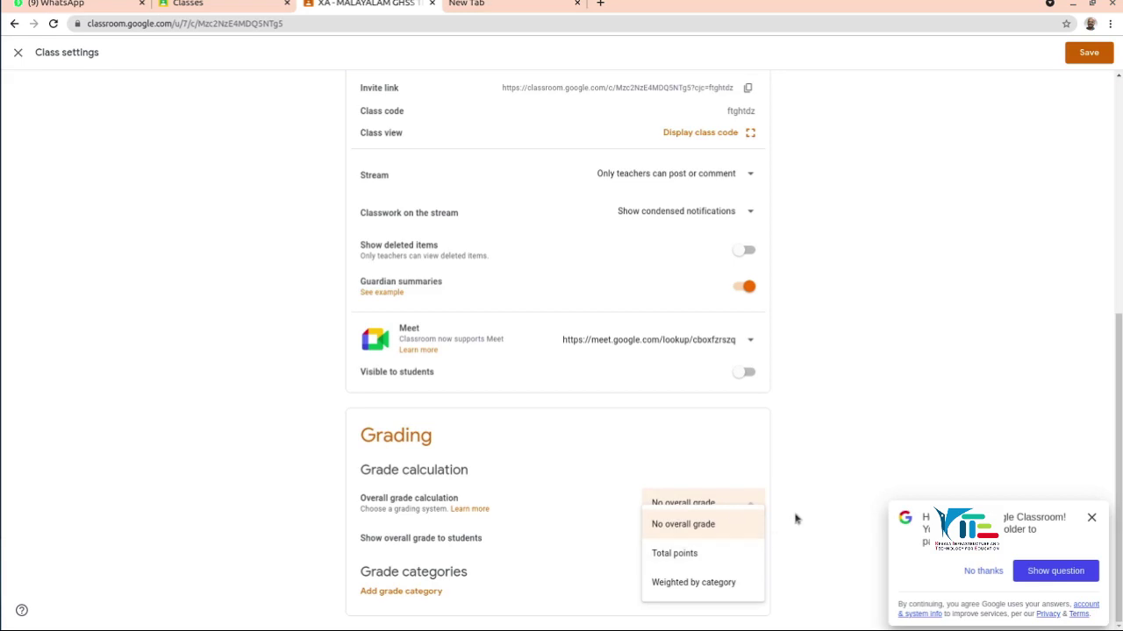
Step: Keep No overall grade as the calculation and return to the top of Class settings
left_click(793, 487)
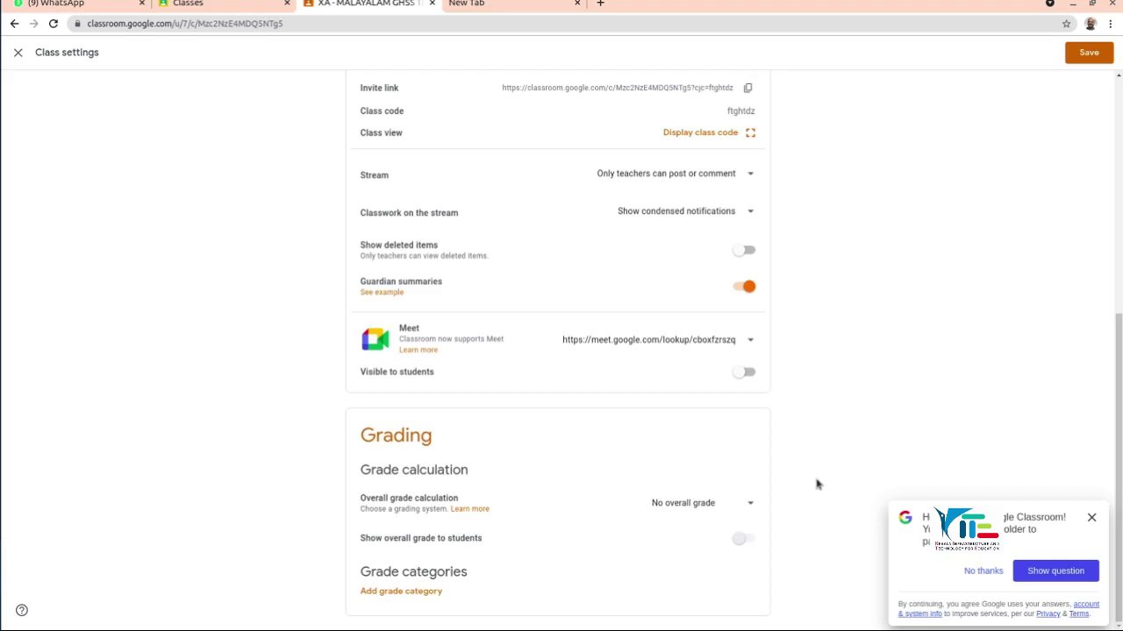
scroll(904, 421, "up", 5)
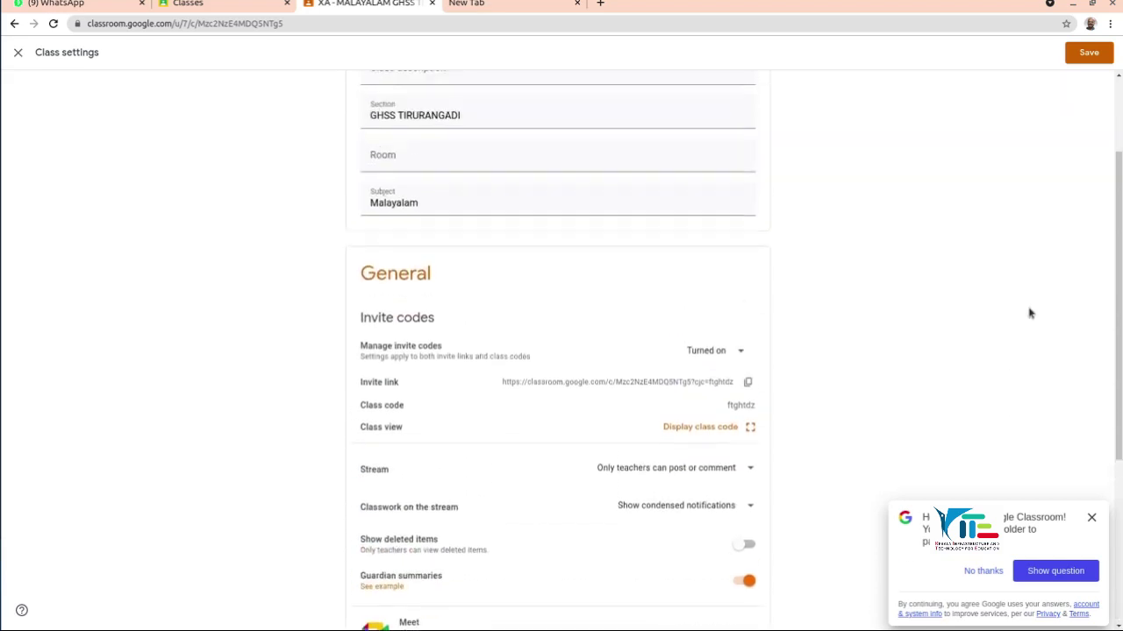
Step: Save the XA - MALAYALAM class settings and go to the class's People page
left_click(1090, 54)
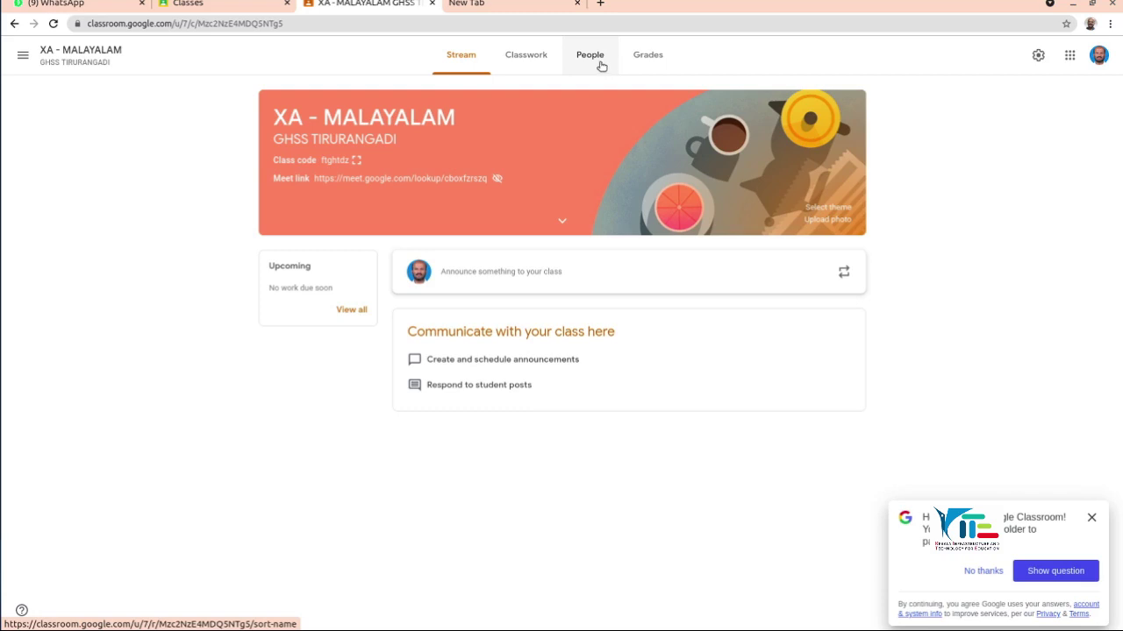
left_click(594, 61)
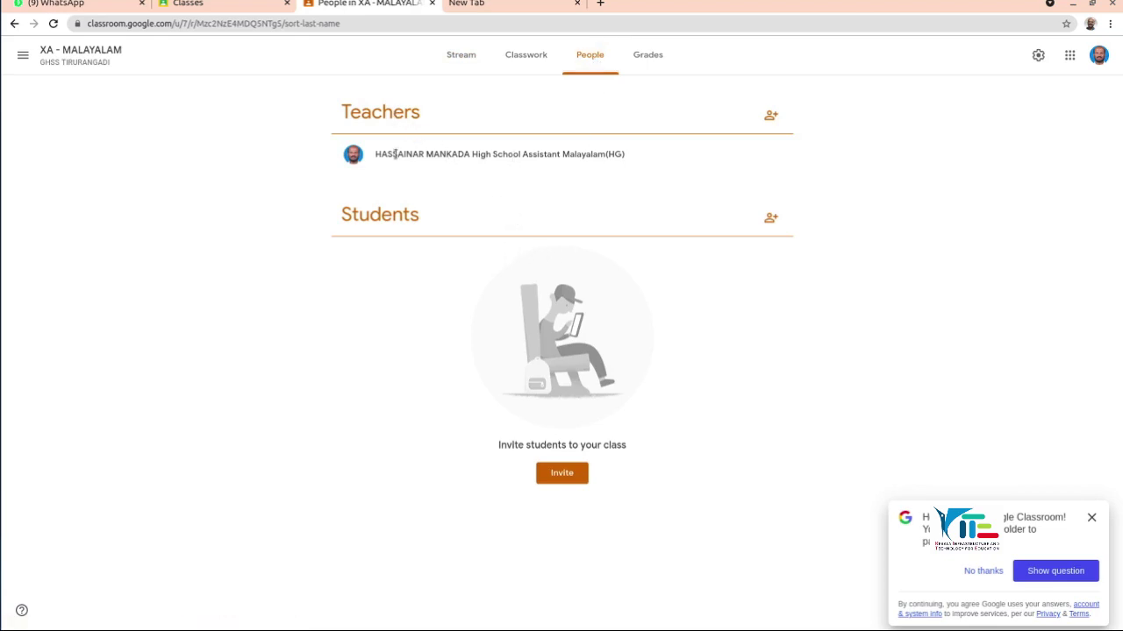
Step: Invite the co-teacher by entering their school e-mail and selecting the matching account
left_click(770, 115)
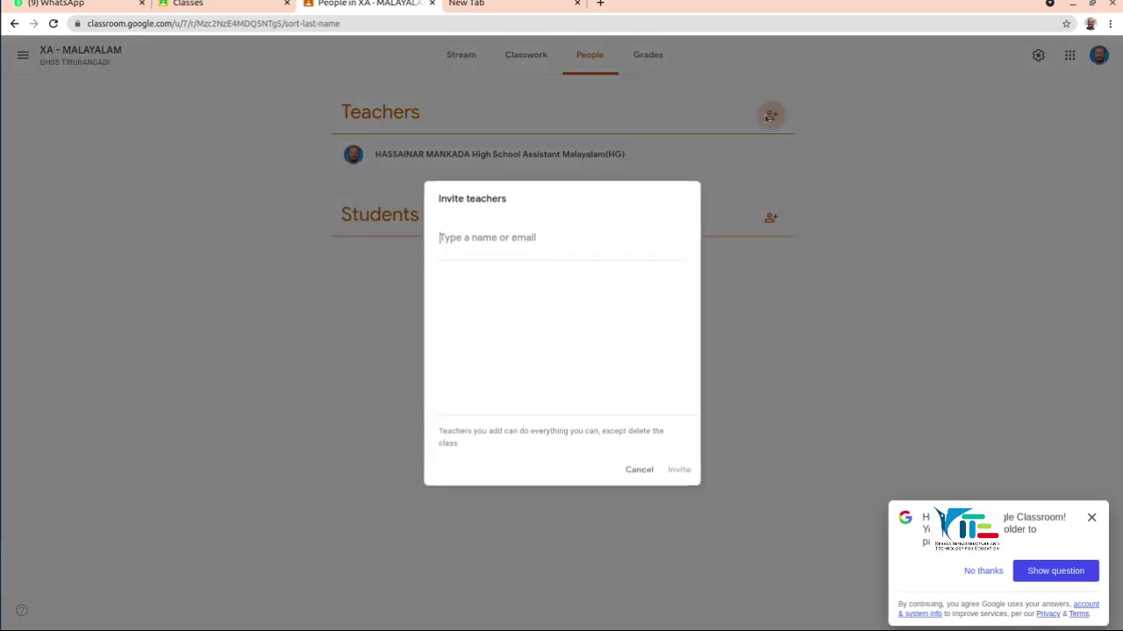
type("tr")
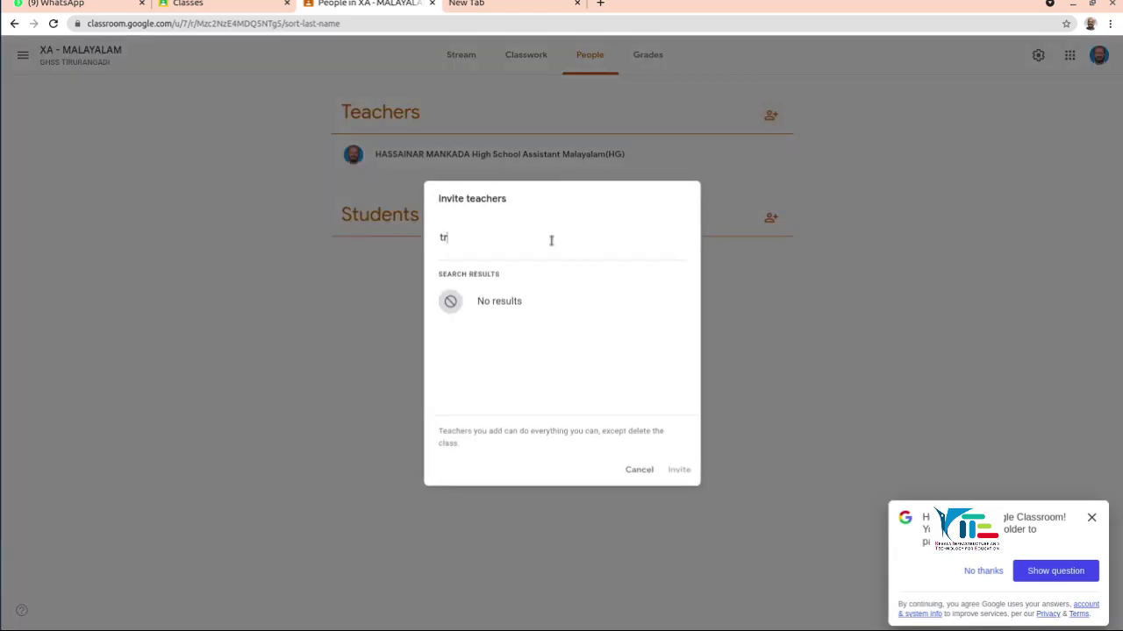
type("i")
key("BackSpace")
key("BackSpace")
key("BackSpace")
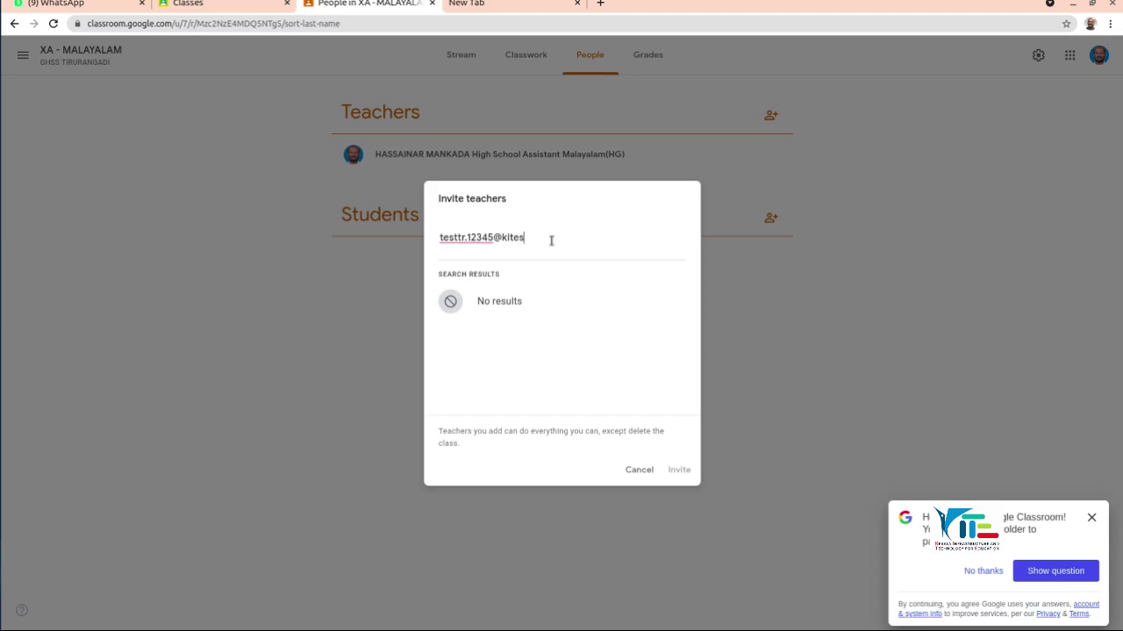
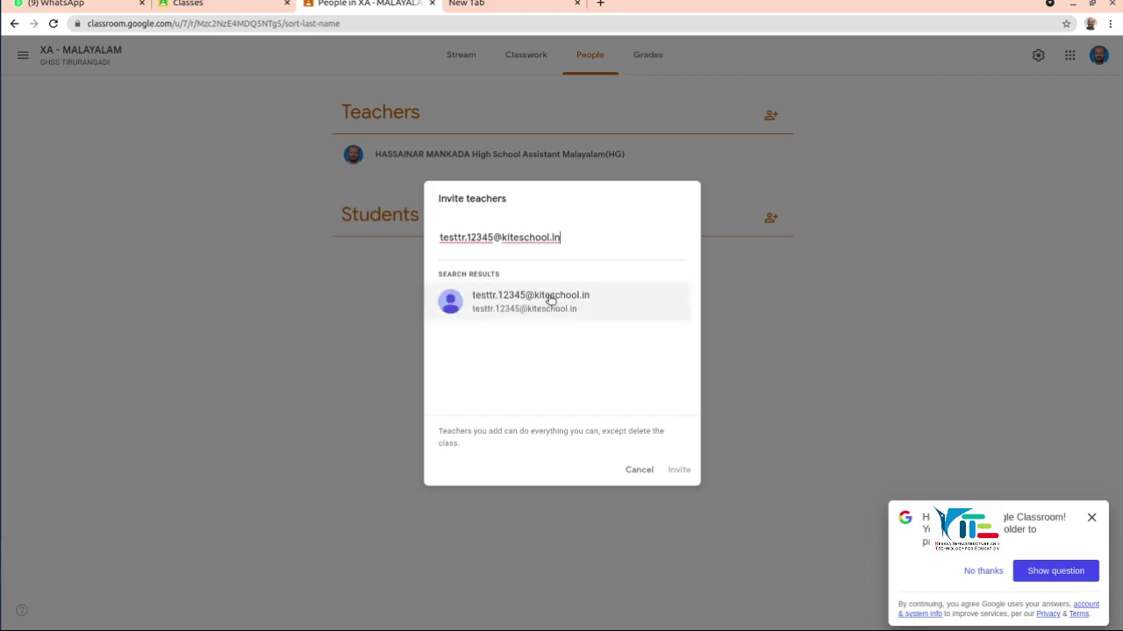
left_click(550, 300)
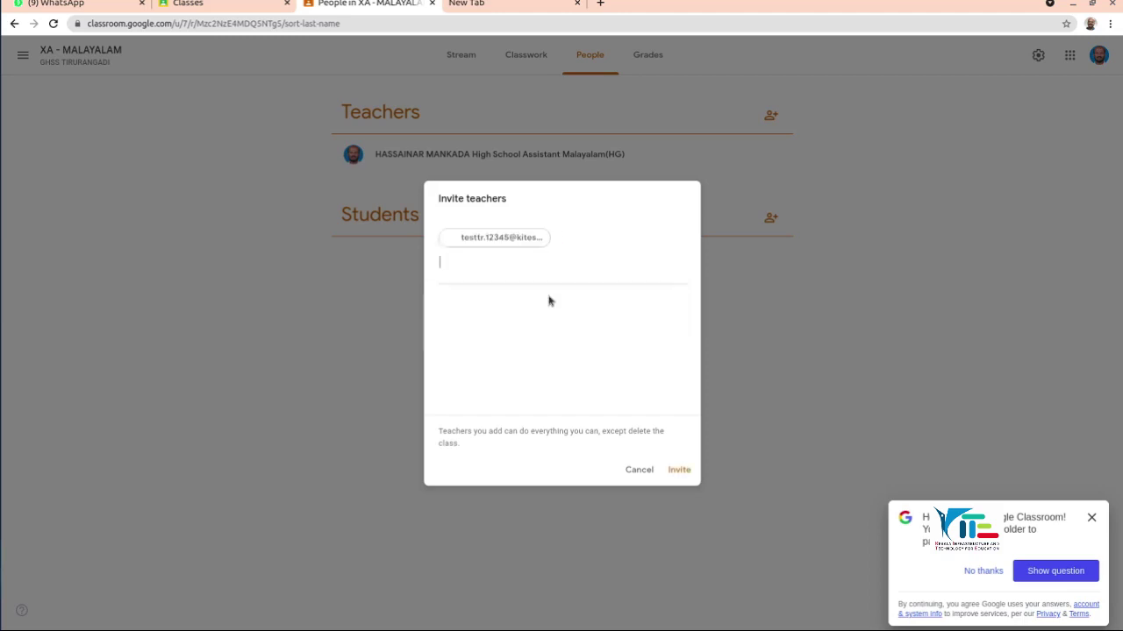
left_click(680, 470)
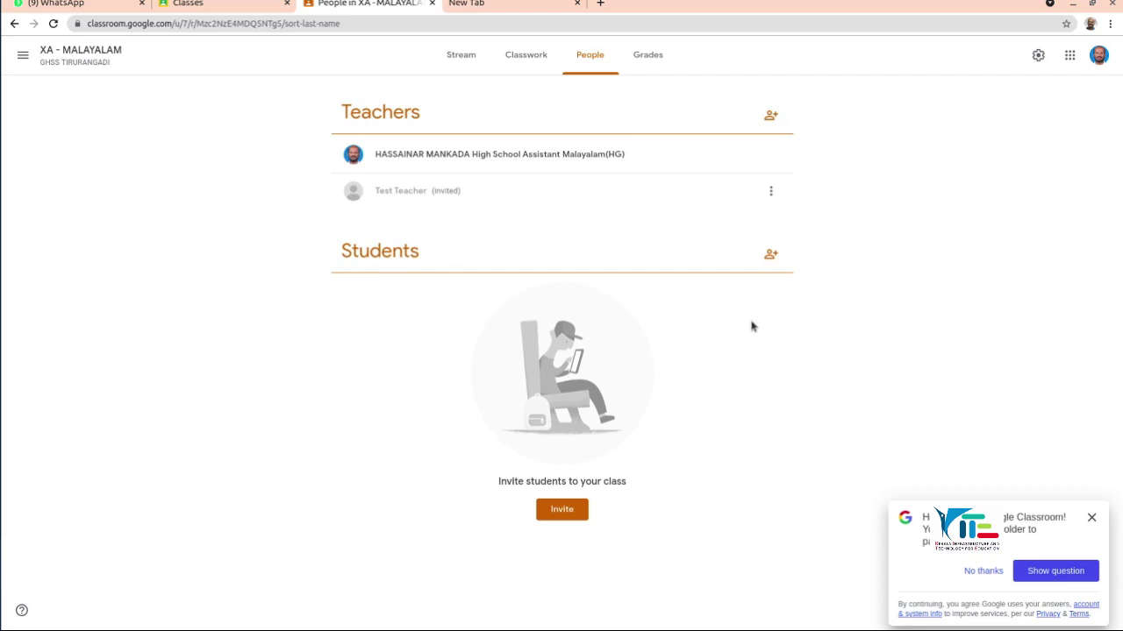
Step: Add the first student's school e-mail account as a recipient in Invite students
left_click(773, 255)
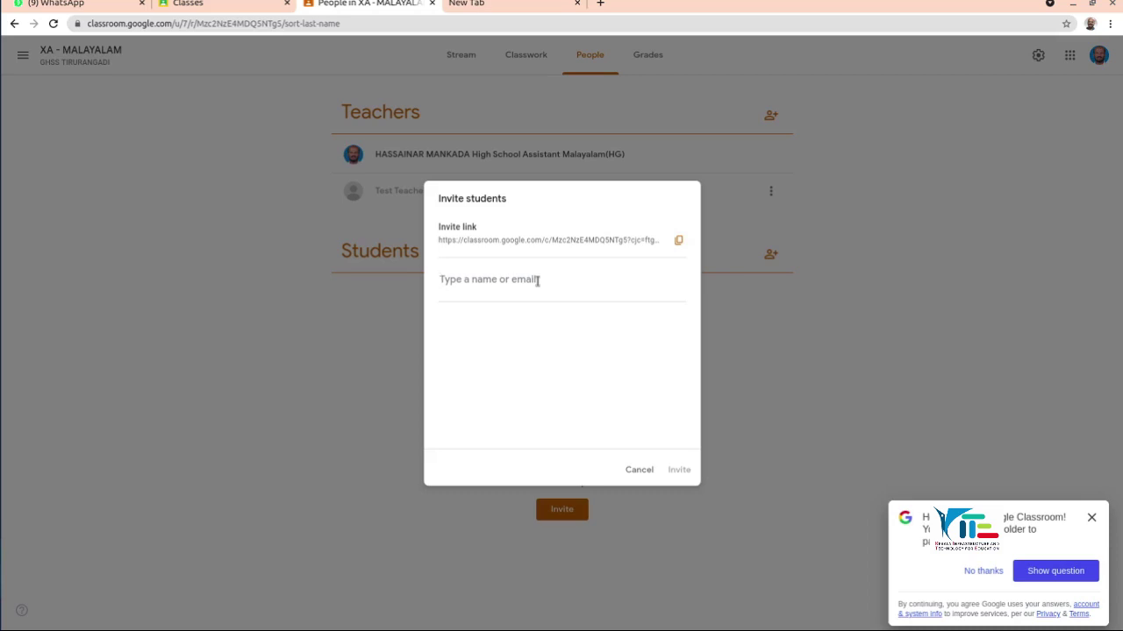
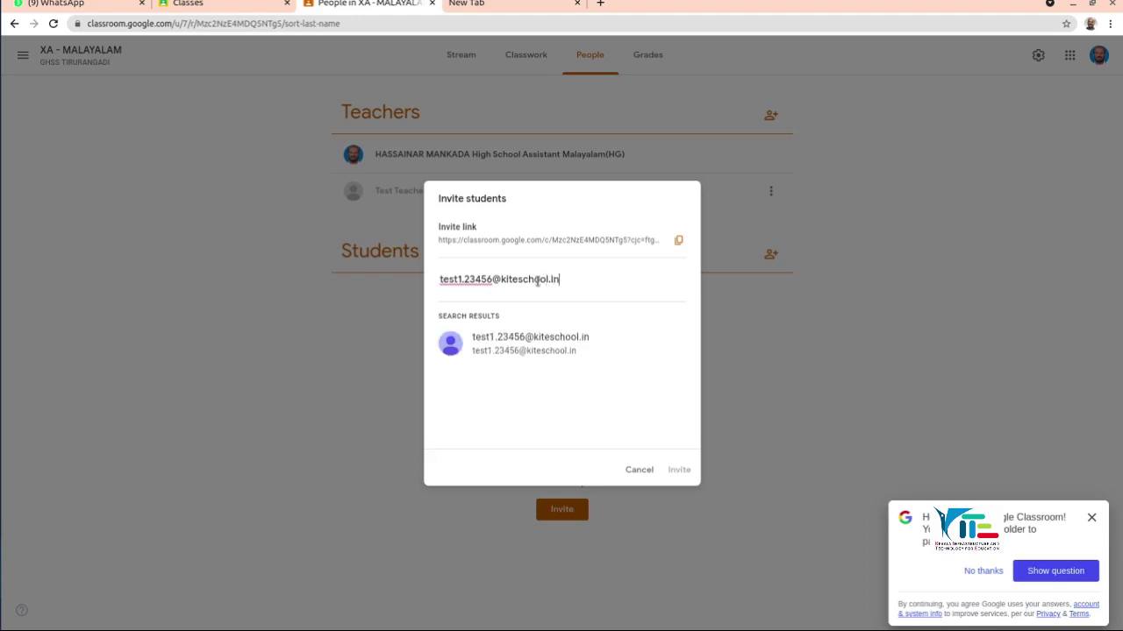
left_click(550, 349)
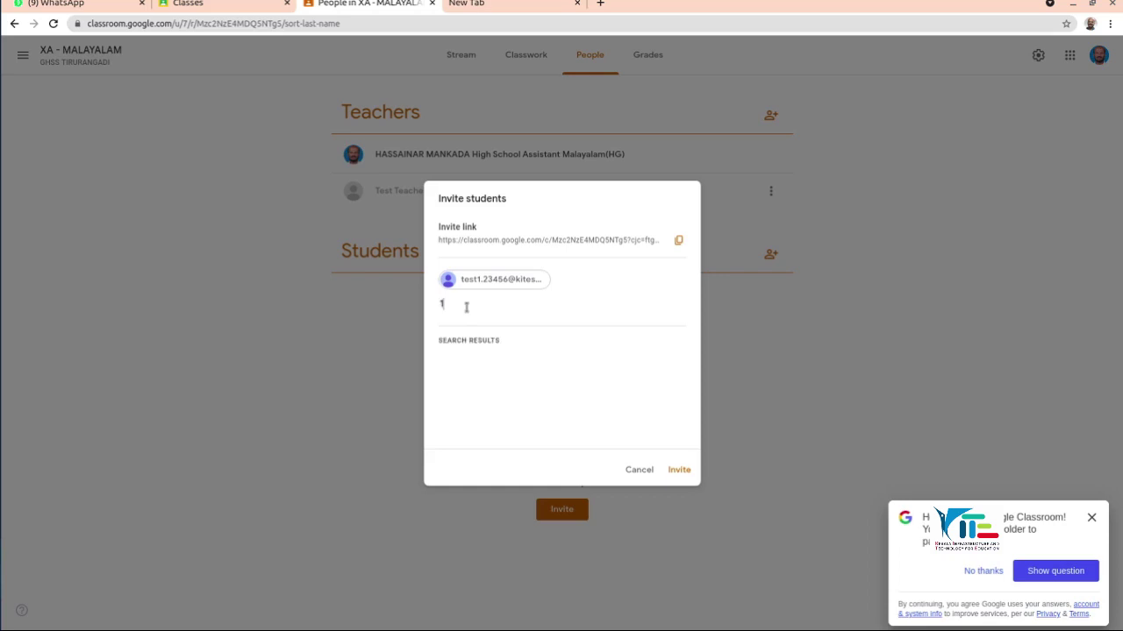
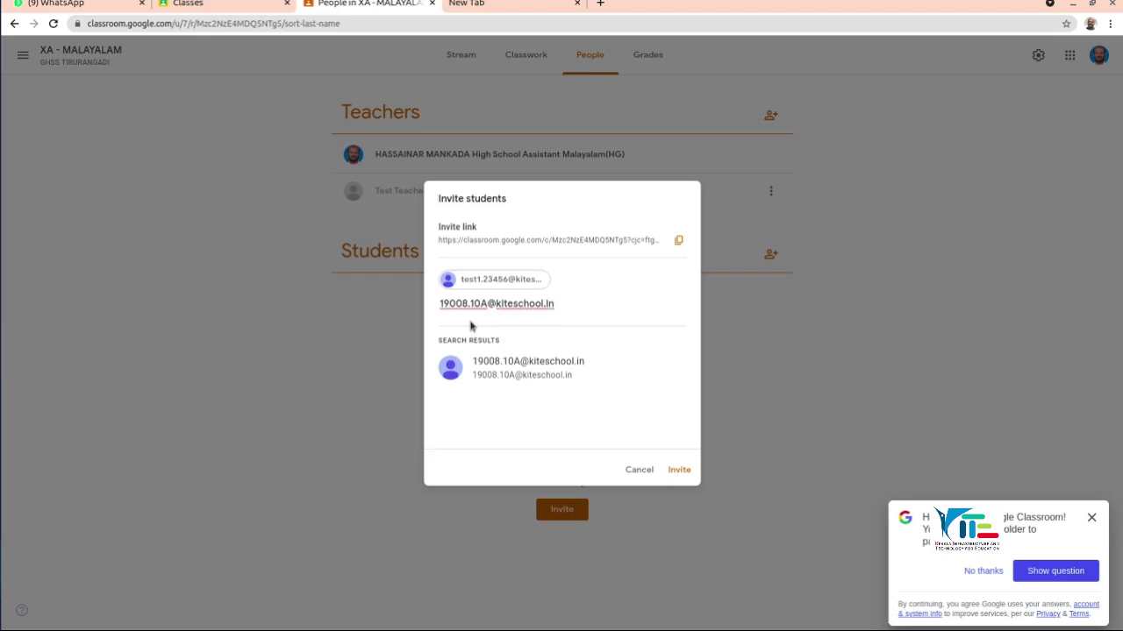
Step: Add then remove a second student's account, and send the invitation to the first student only
left_click(553, 368)
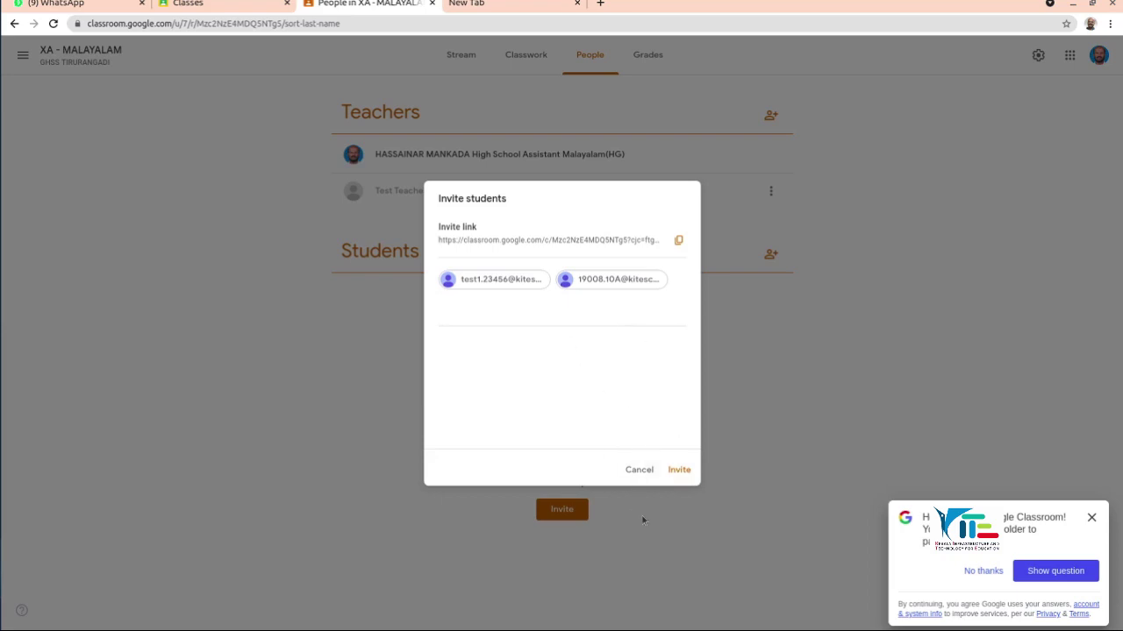
left_click(620, 319)
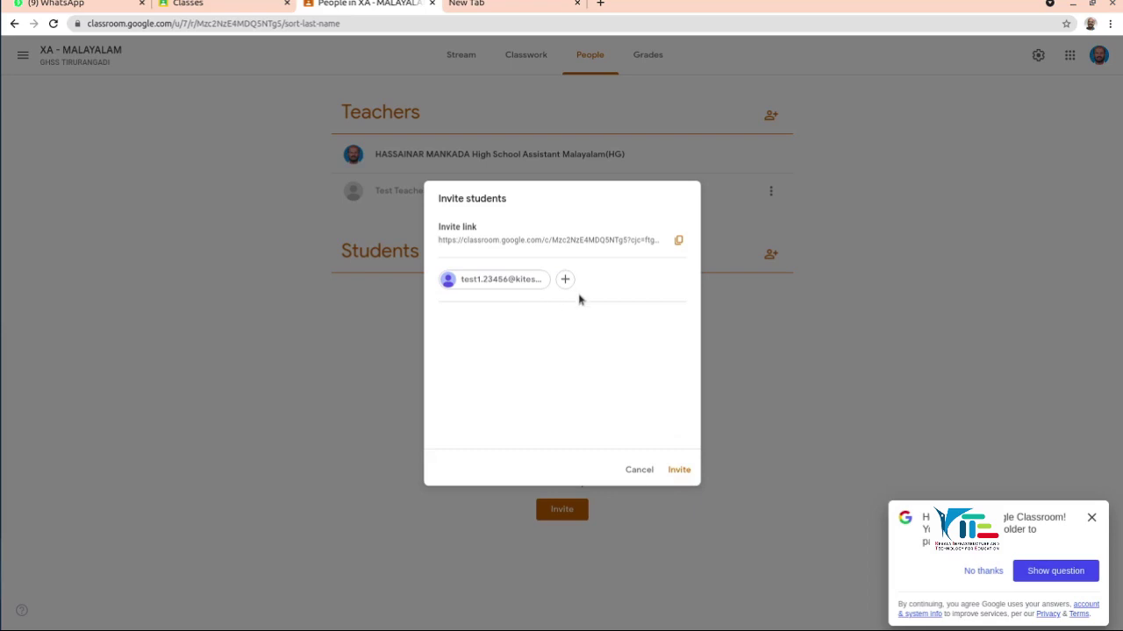
left_click(679, 471)
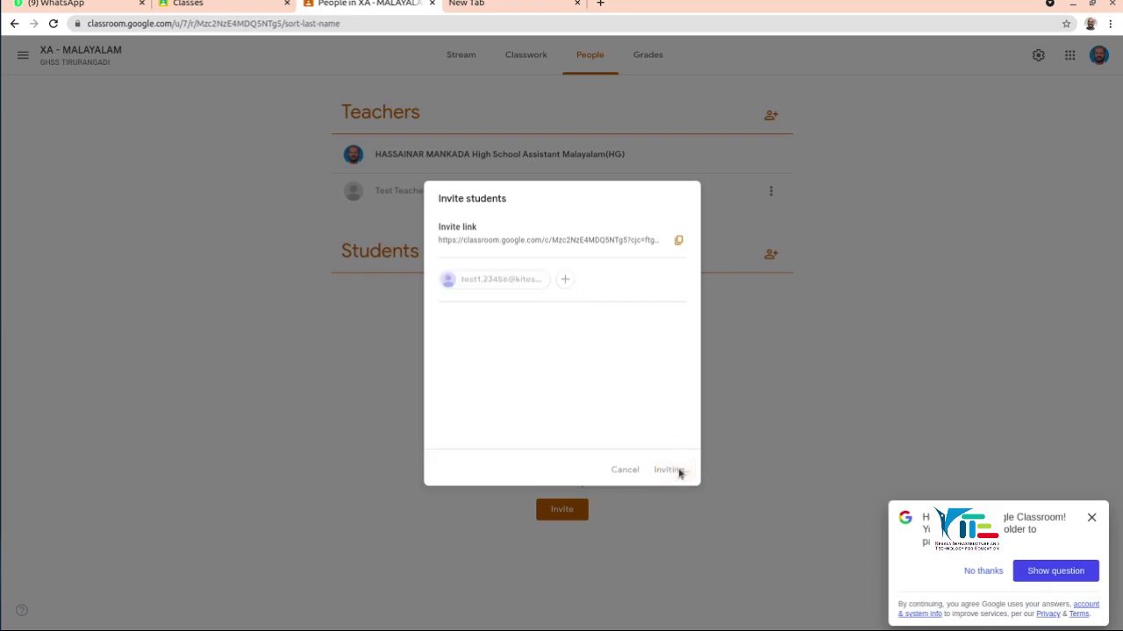